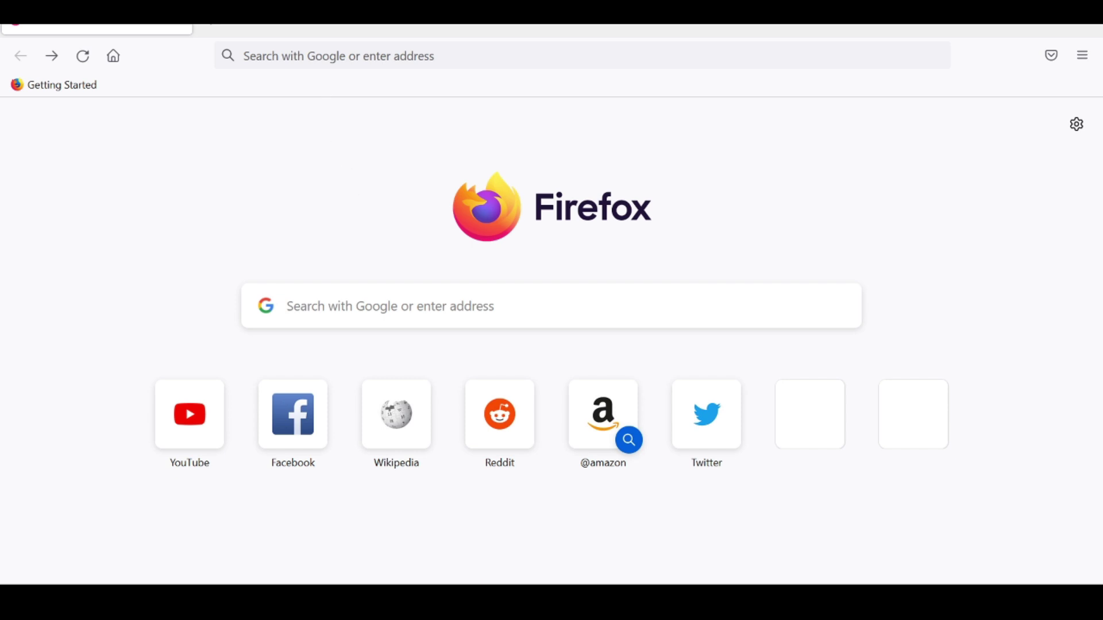
key("ctrl+l")
type("https")
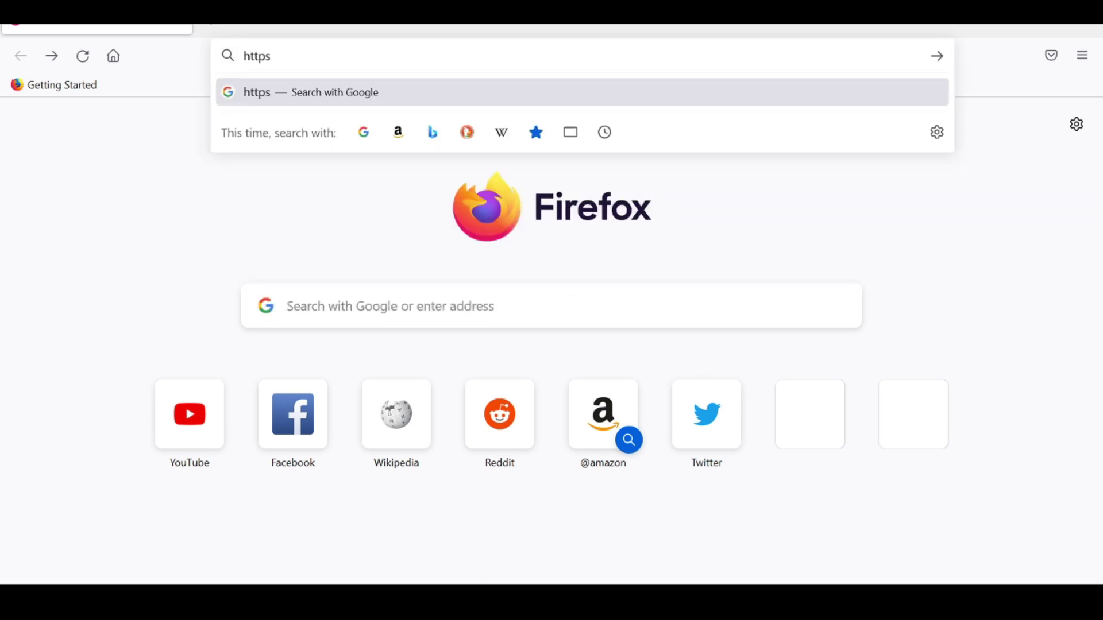
type("://")
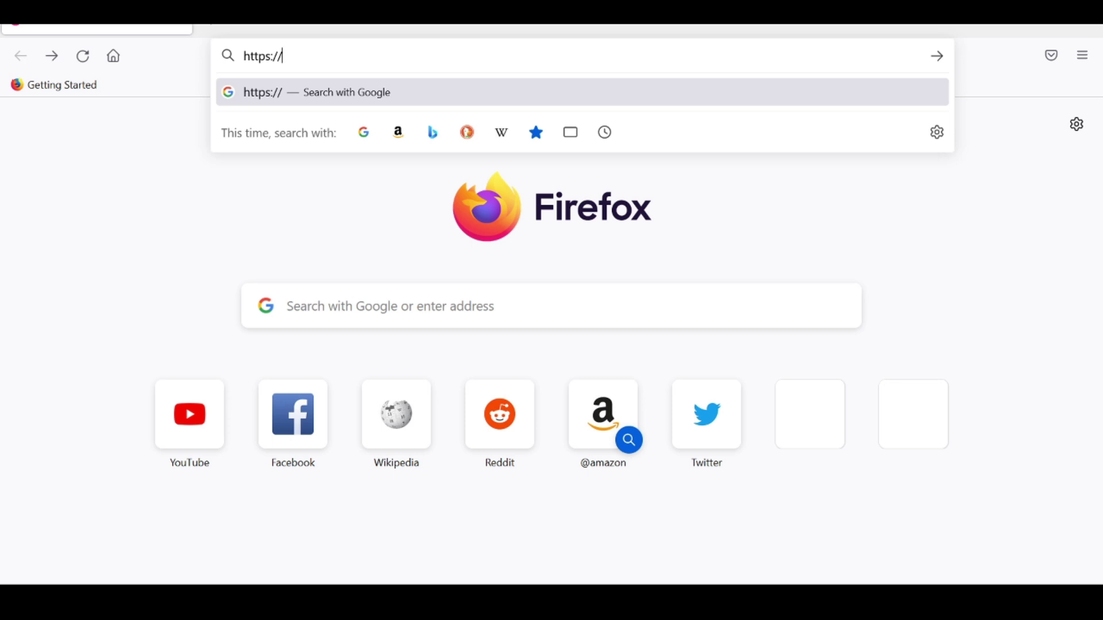
type("192.168")
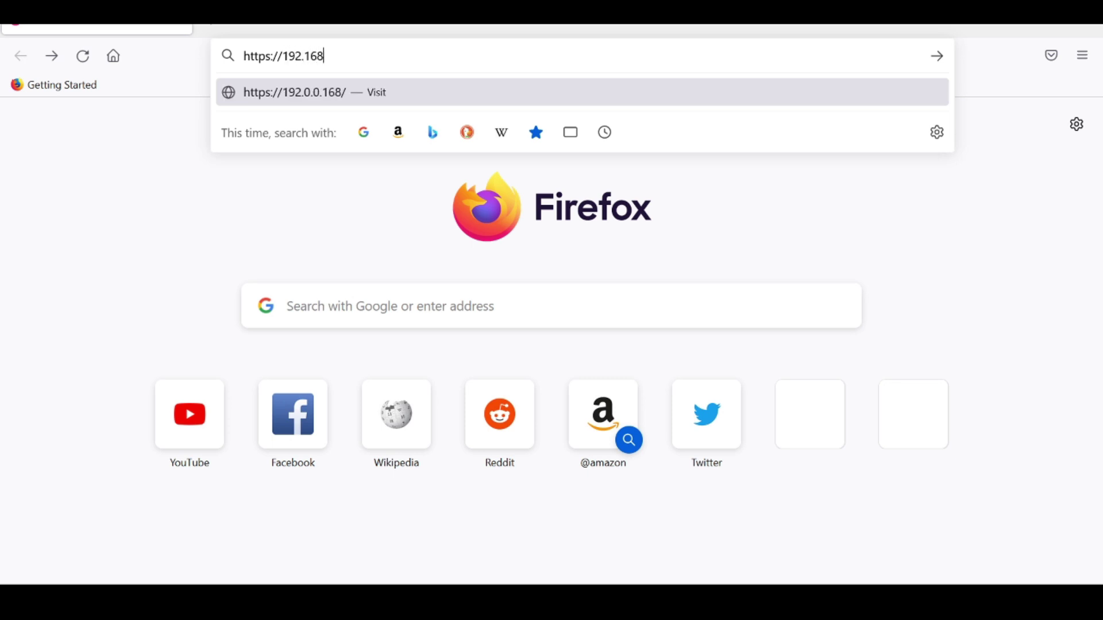
type(".1.99")
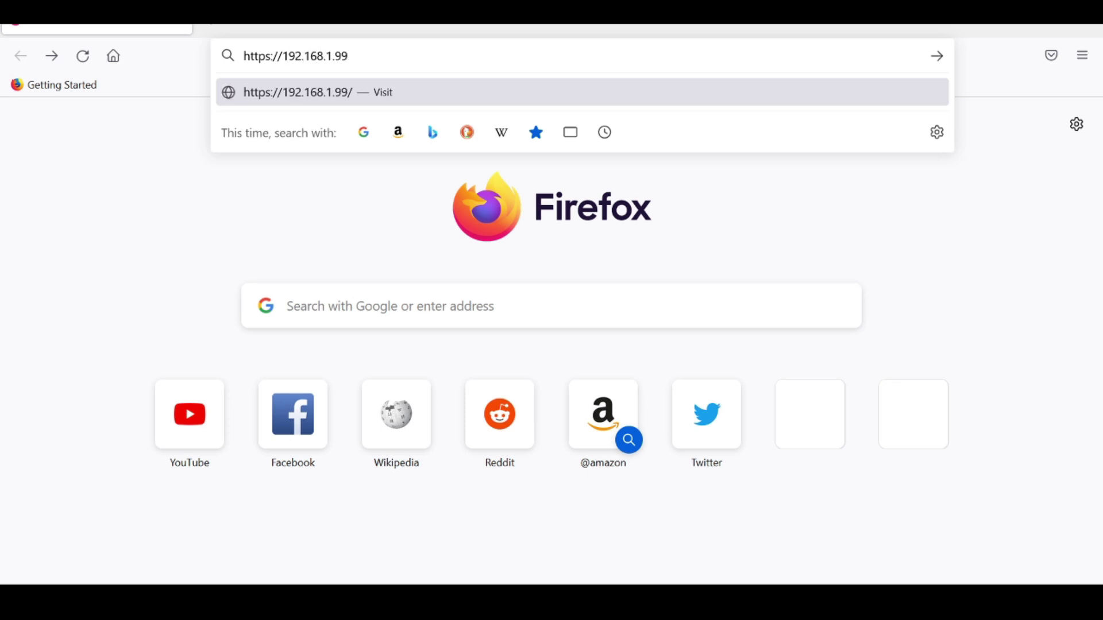
key("Return")
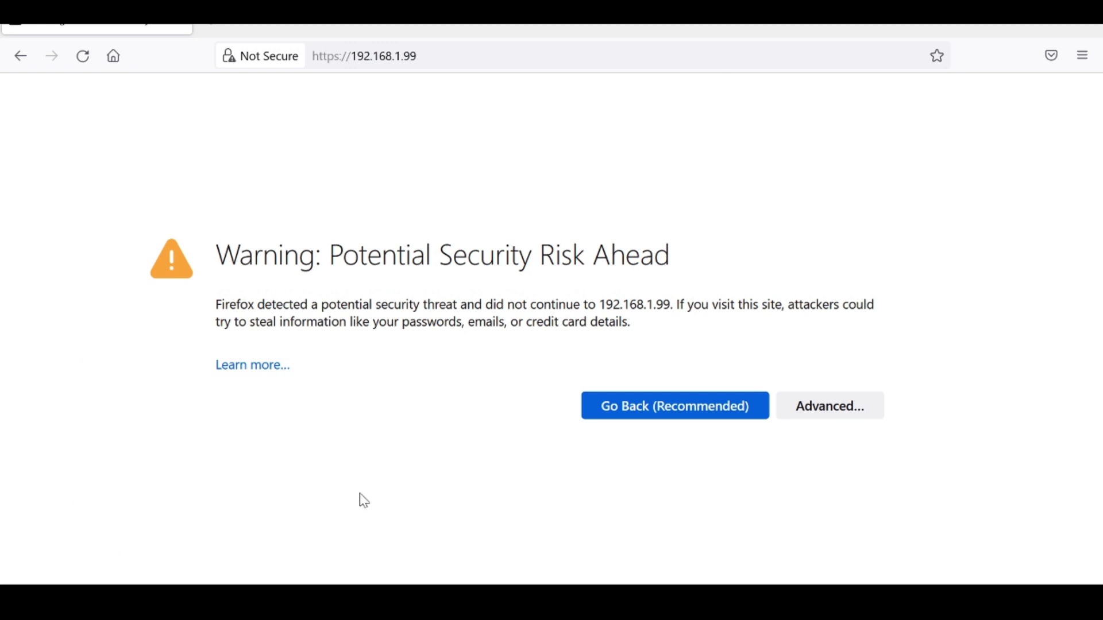
left_click(824, 404)
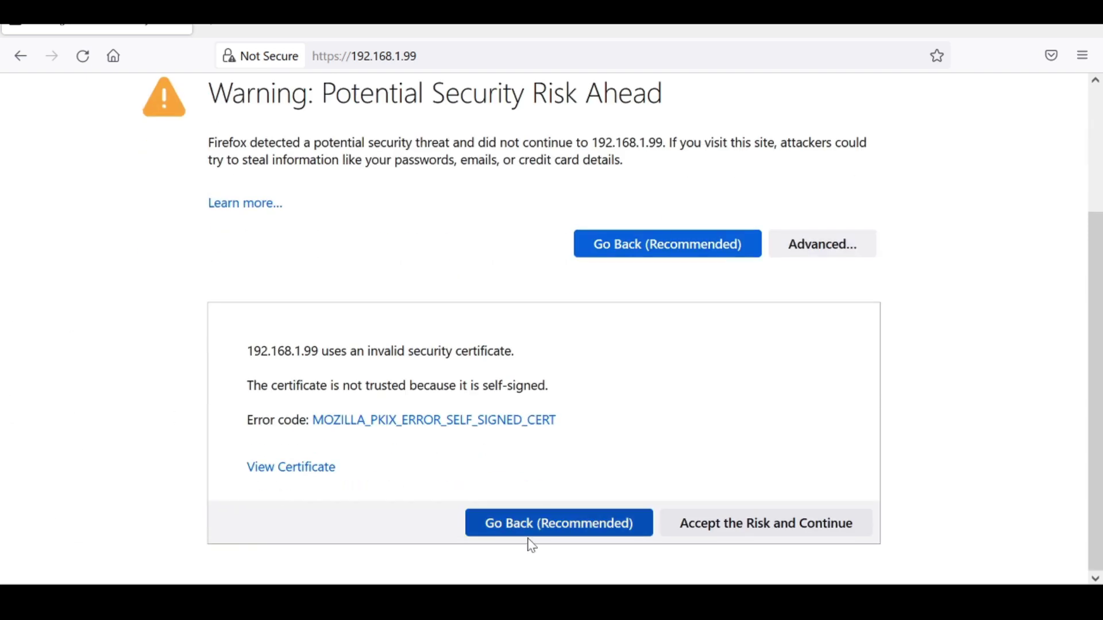
left_click(755, 530)
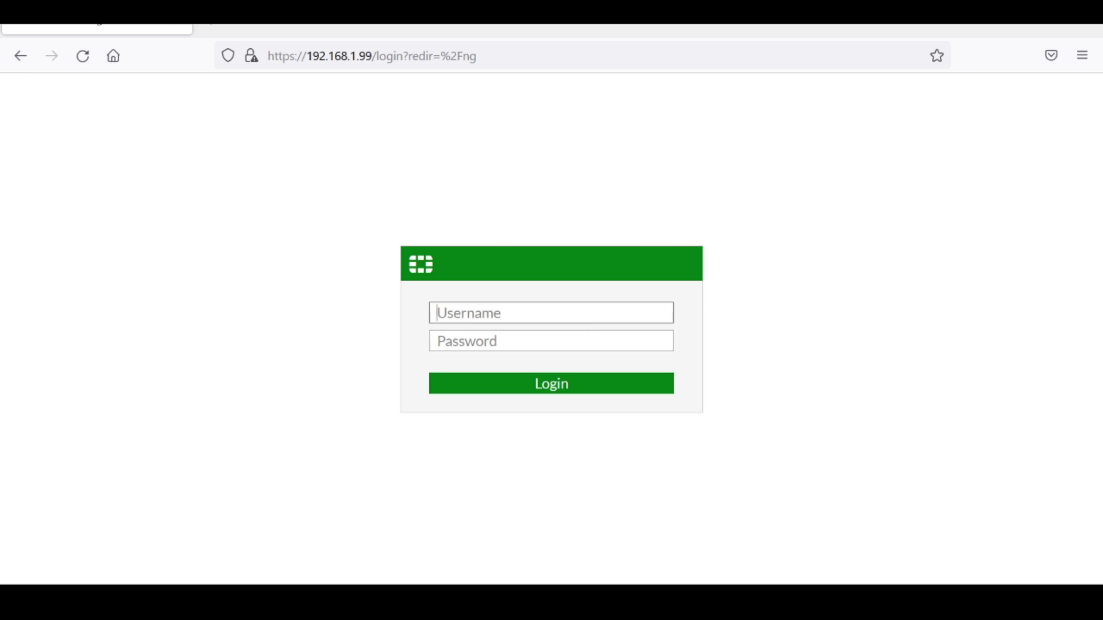
Step: Sign in as admin with a blank password and set a new administrator password
type("admin")
left_click(555, 389)
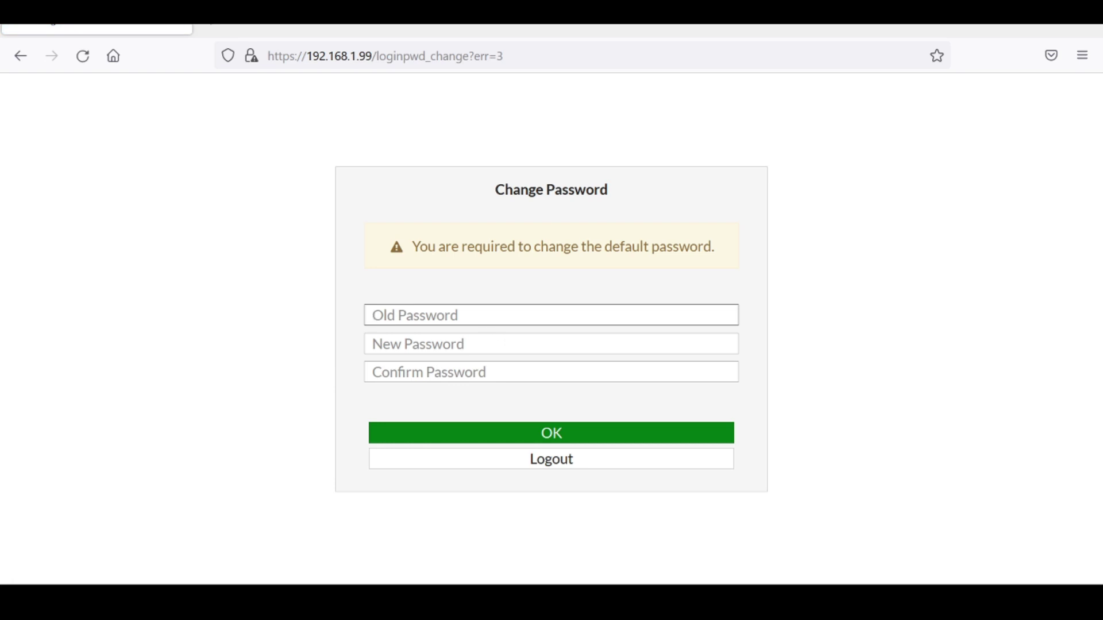
left_click(454, 344)
type("a••••••")
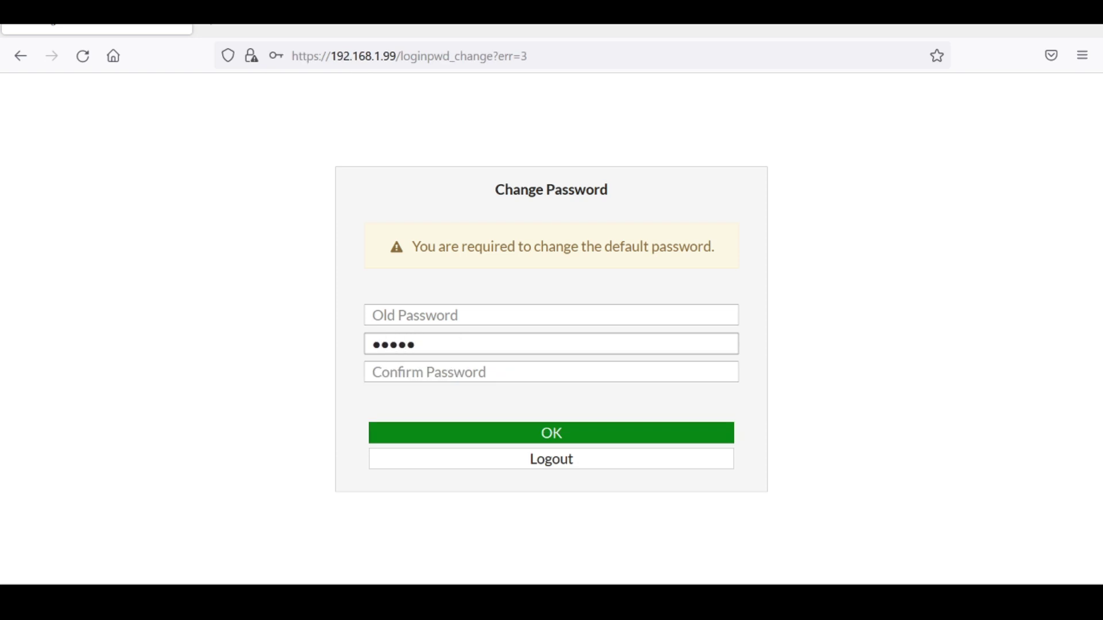
type("••")
left_click(402, 372)
type("•••••")
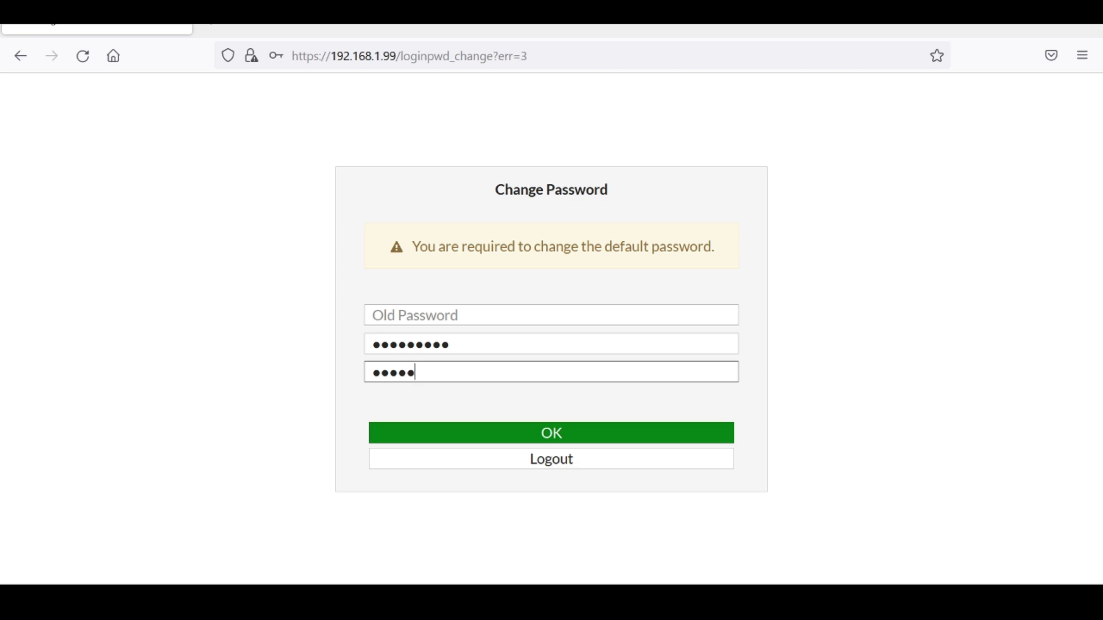
type("•••••")
left_click(496, 436)
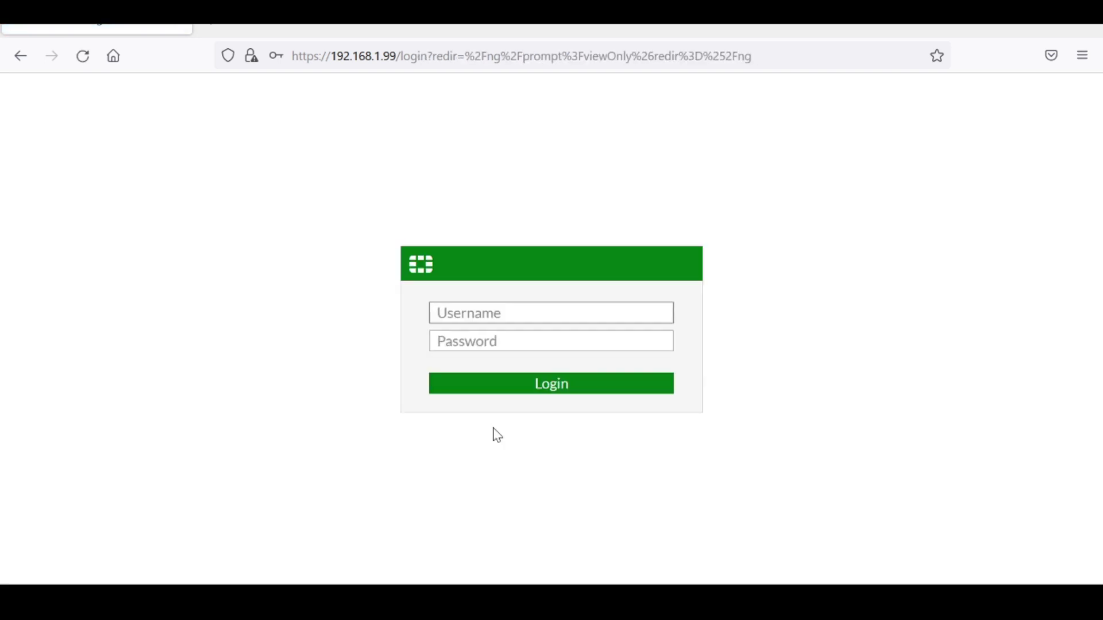
Step: Sign back in as admin with the new password
type("admin")
key("Tab")
type("*******")
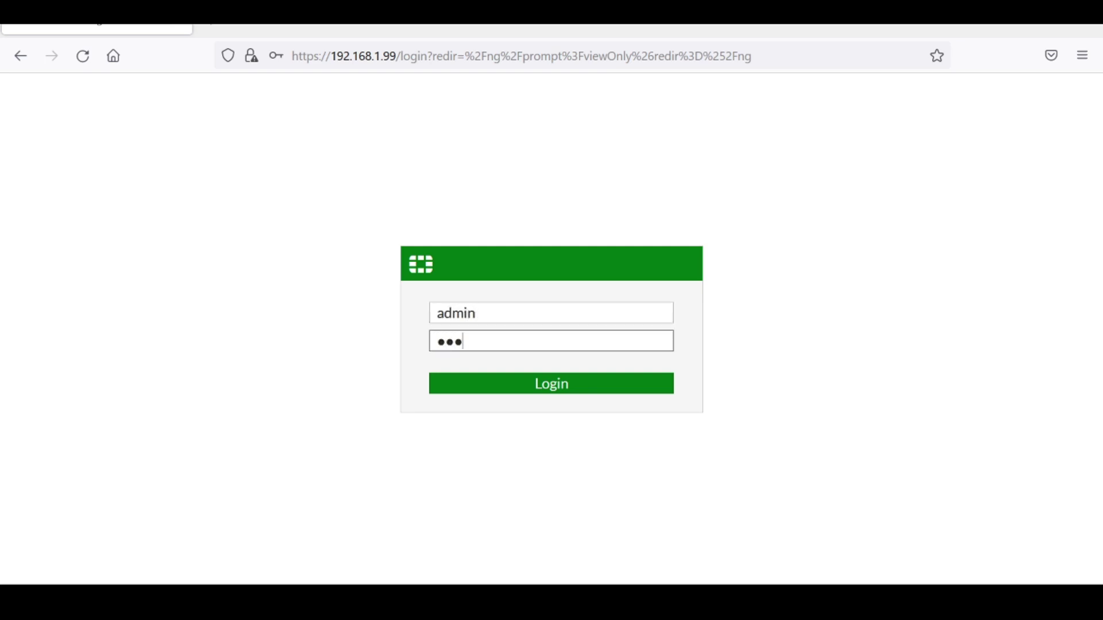
type("**")
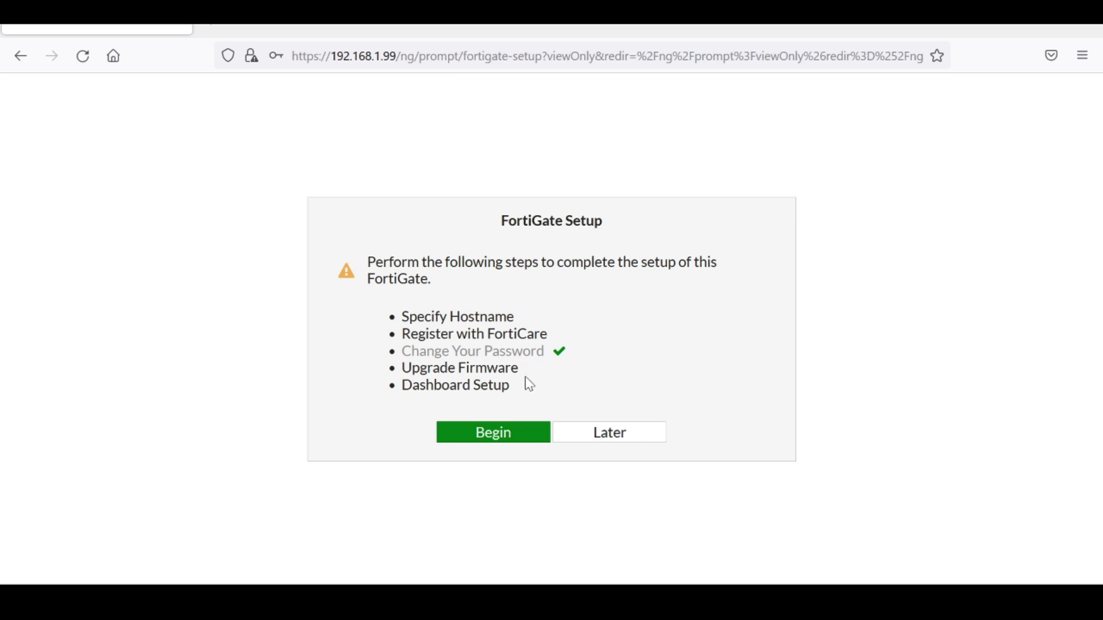
Step: Choose Later on the FortiGate Setup prompt and close the FortiOS 6.4.4 What's New dialog
left_click(597, 444)
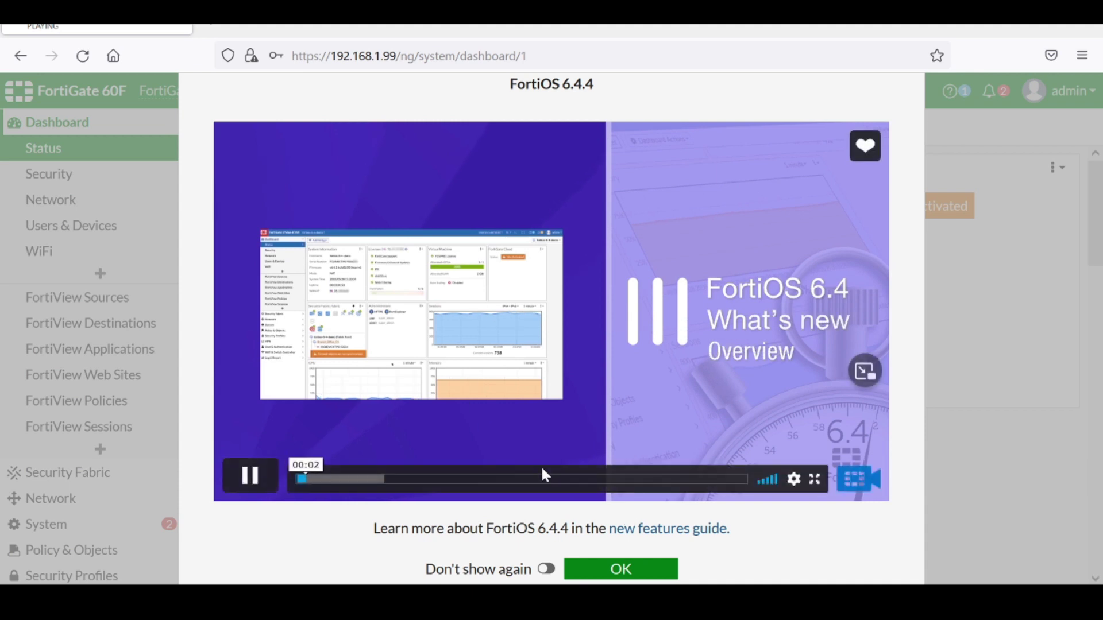
left_click(631, 570)
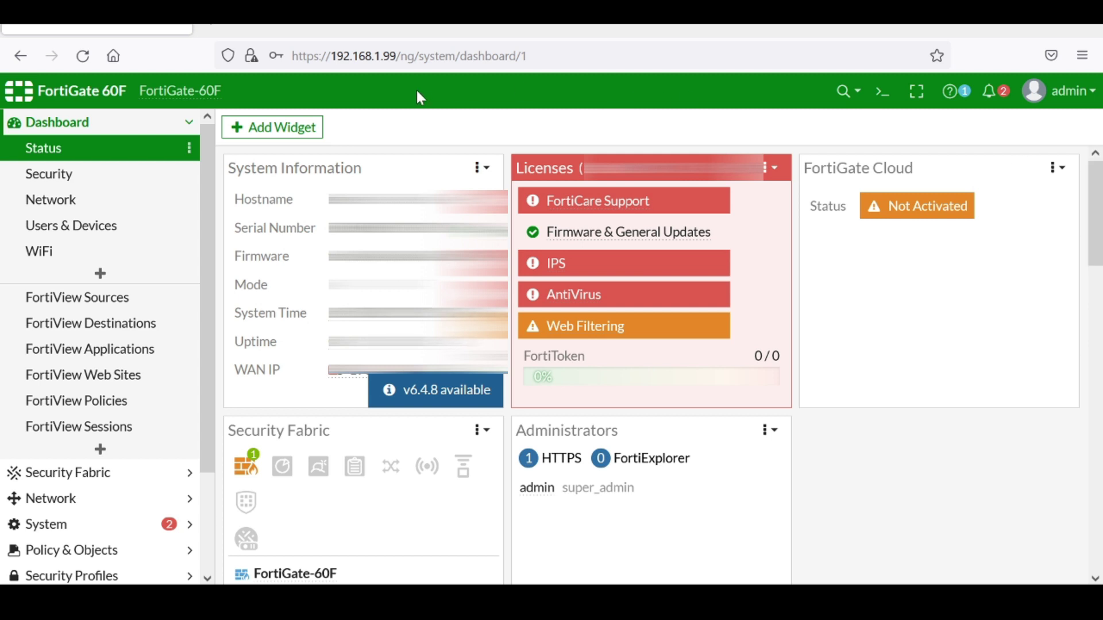
Step: In System > Settings, change the host name to FG-60F-LAB
left_click(189, 122)
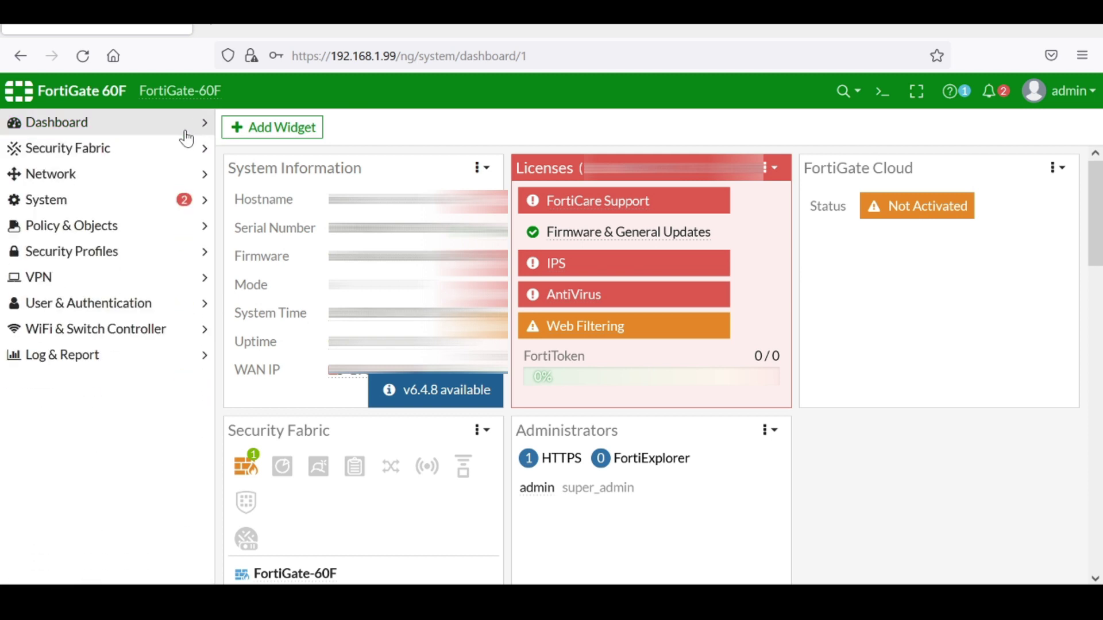
left_click(141, 200)
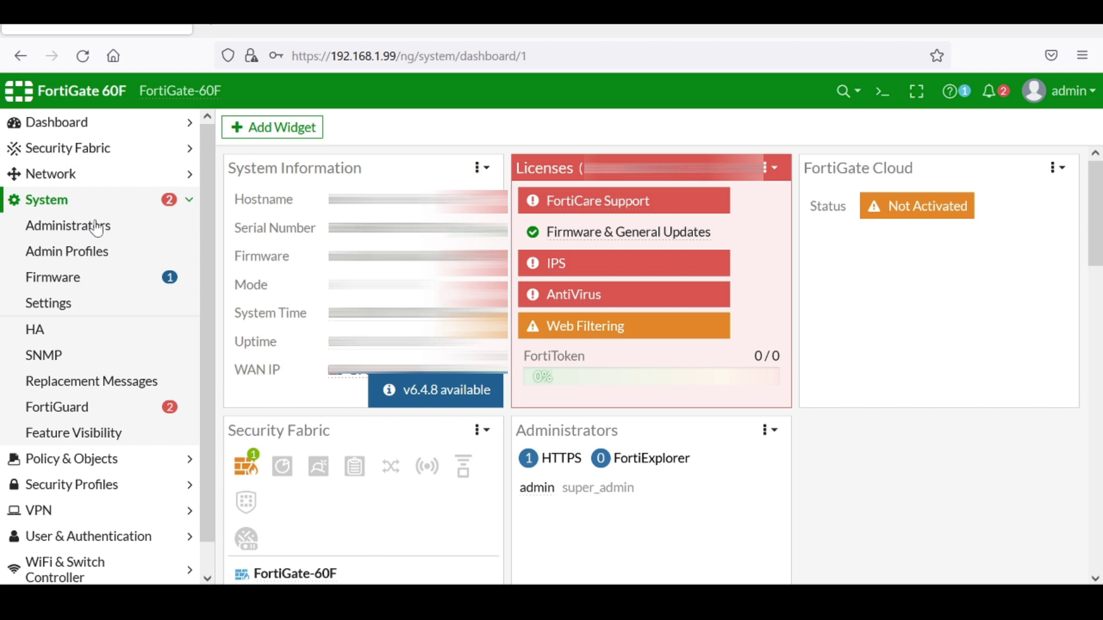
left_click(67, 304)
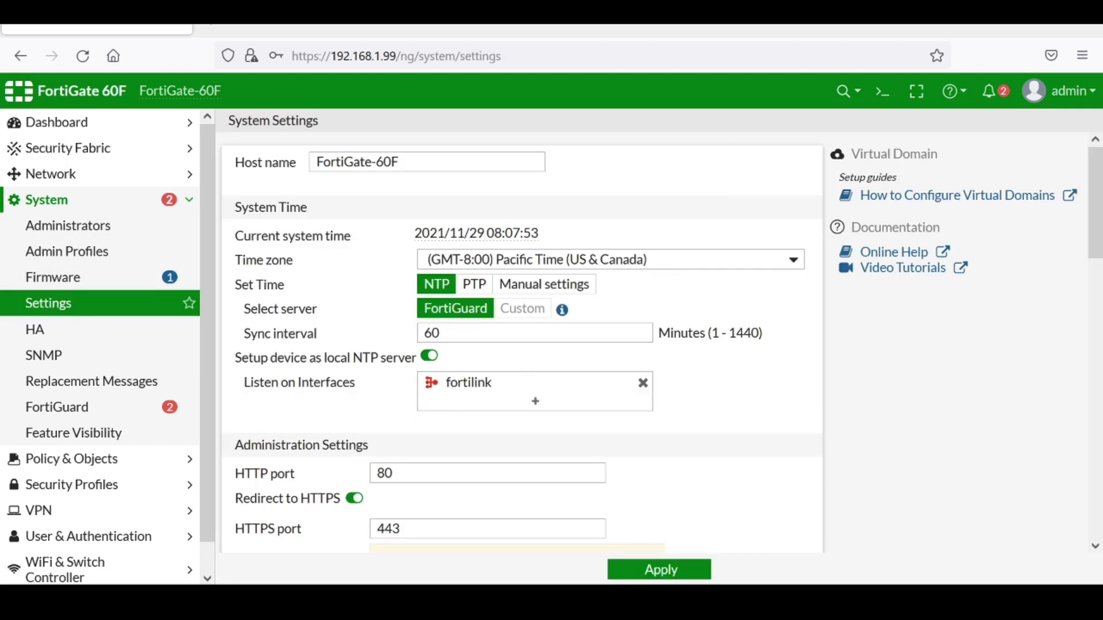
left_click(399, 162)
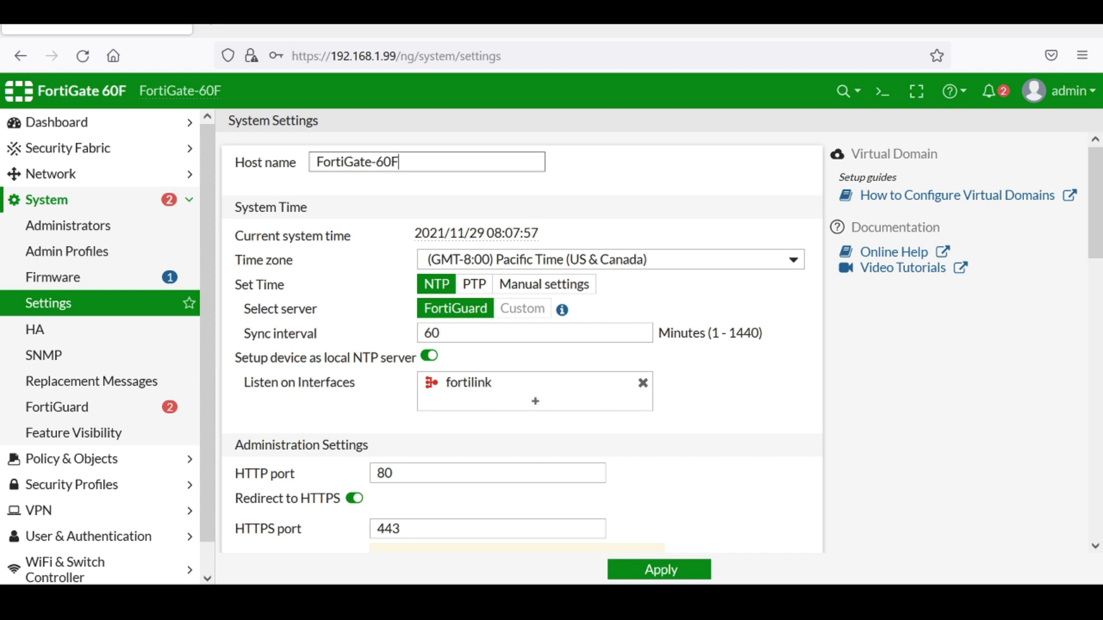
key("BackSpace")
key("BackSpace")
key("BackSpace")
key("BackSpace")
key("BackSpace")
key("BackSpace")
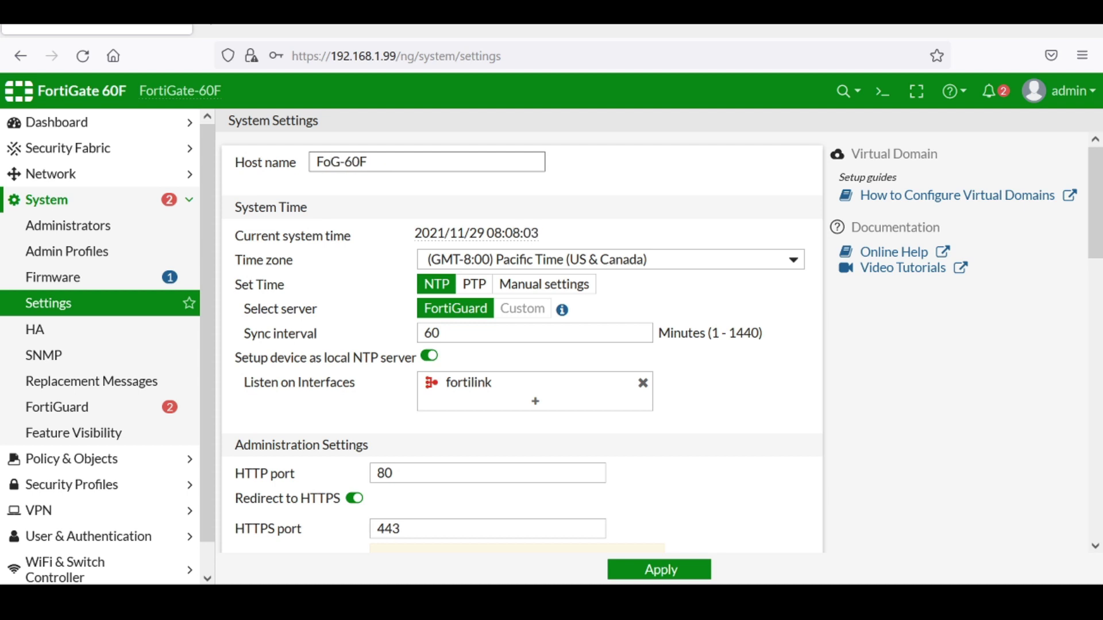
key("BackSpace")
type("AB")
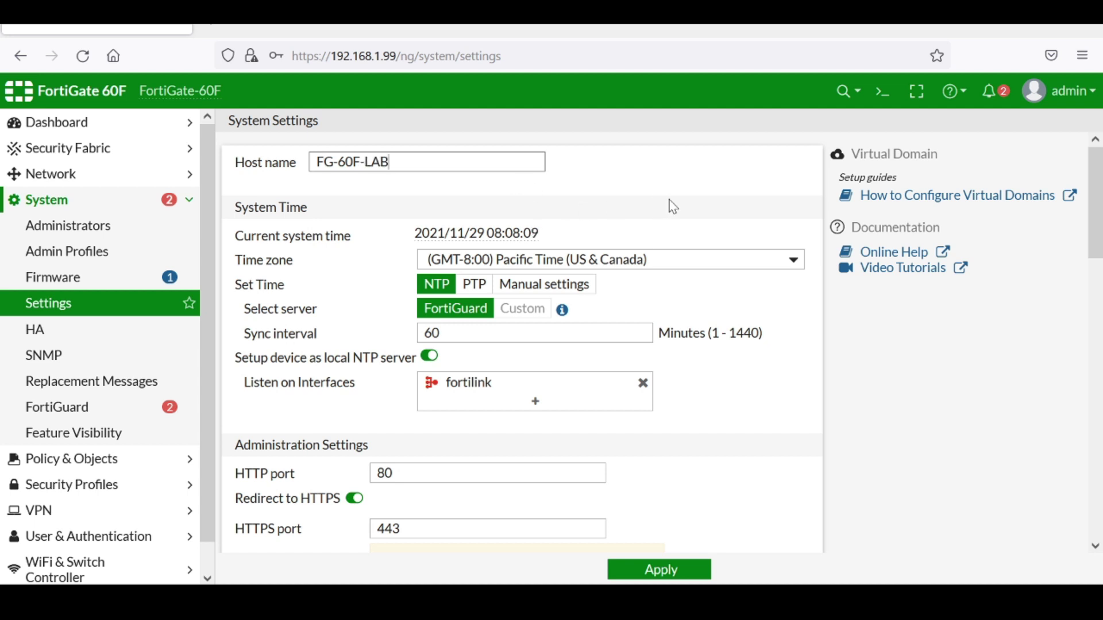
Step: Set the time zone to (GMT-4:00) Georgetown and apply the settings
left_click(716, 260)
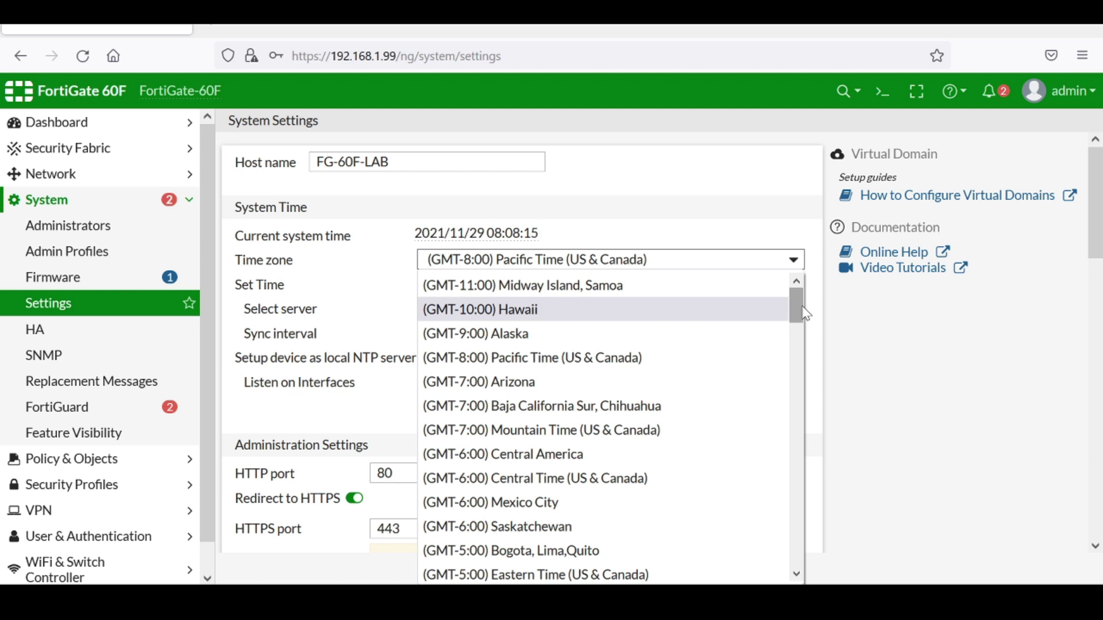
scroll(806, 315, "down", 3)
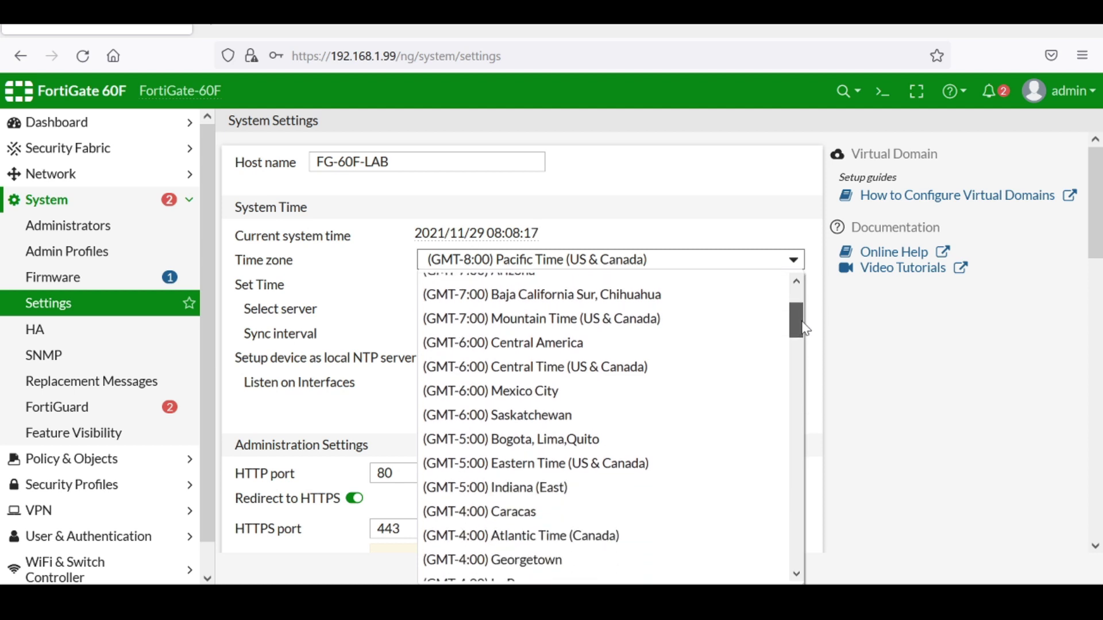
scroll(805, 332, "down", 2)
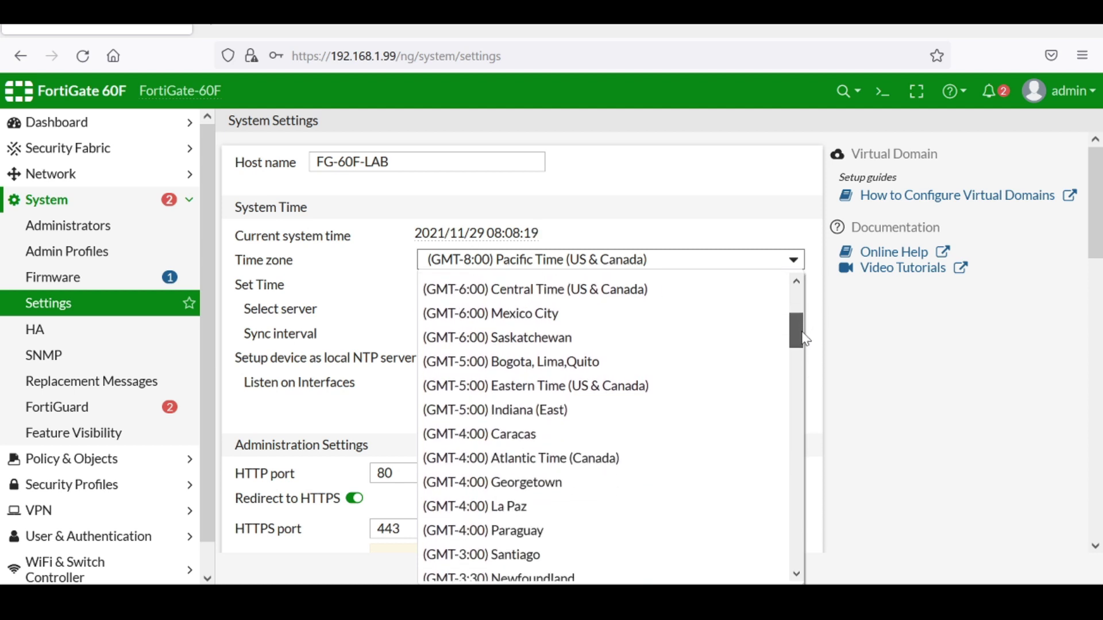
left_click(560, 495)
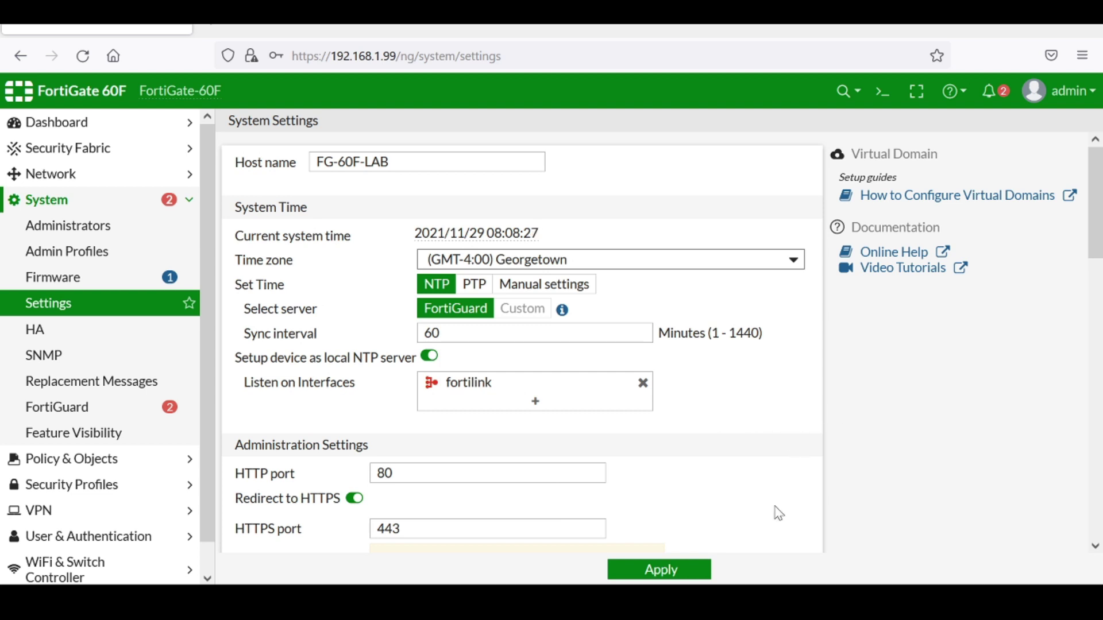
left_click(662, 573)
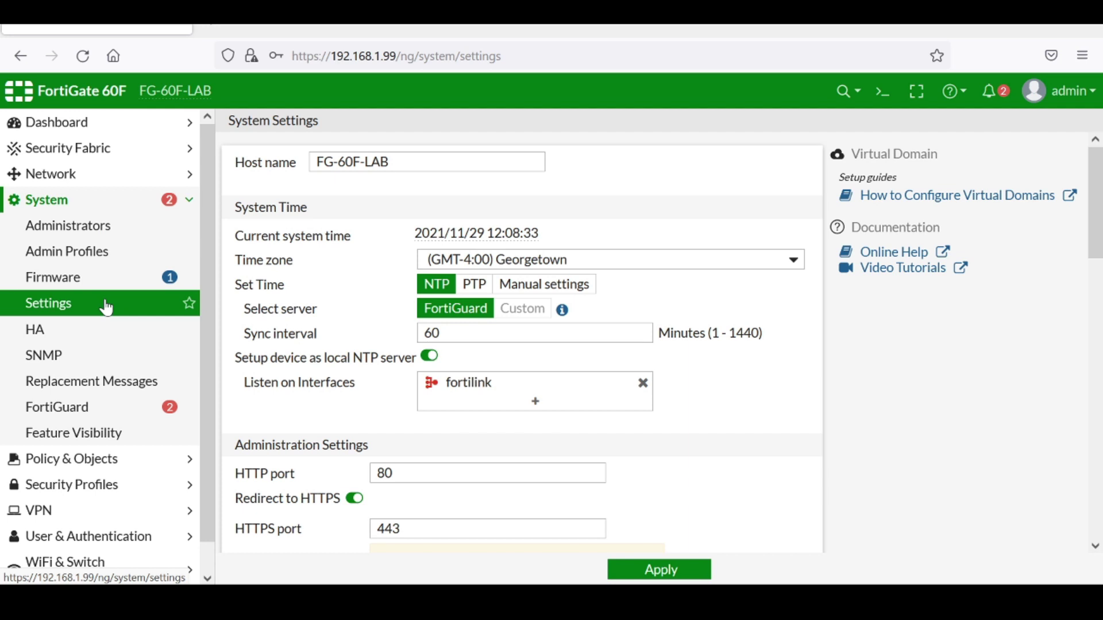
Step: Go to Network > Interfaces and review dmz, wan1, wan2 and the internal switch at 192.168.1.99
left_click(194, 210)
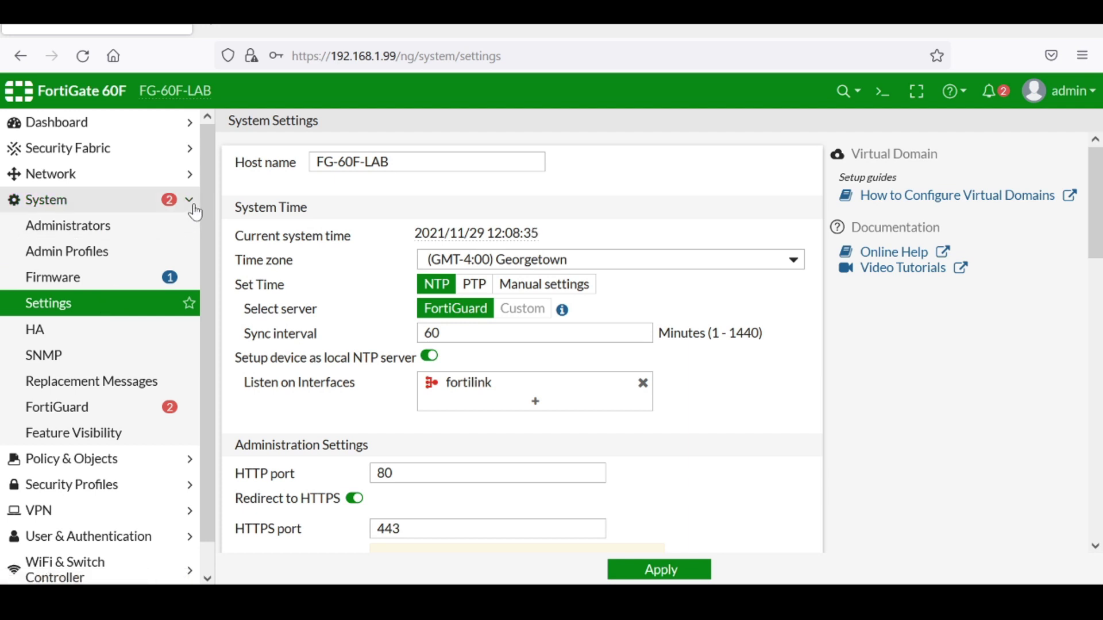
left_click(200, 185)
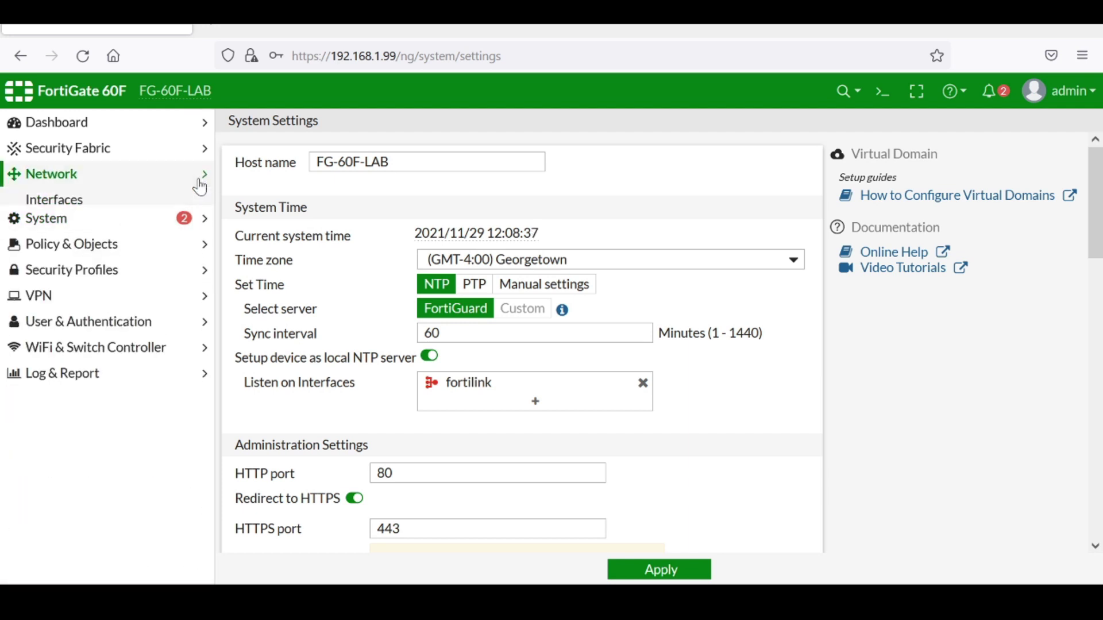
left_click(88, 205)
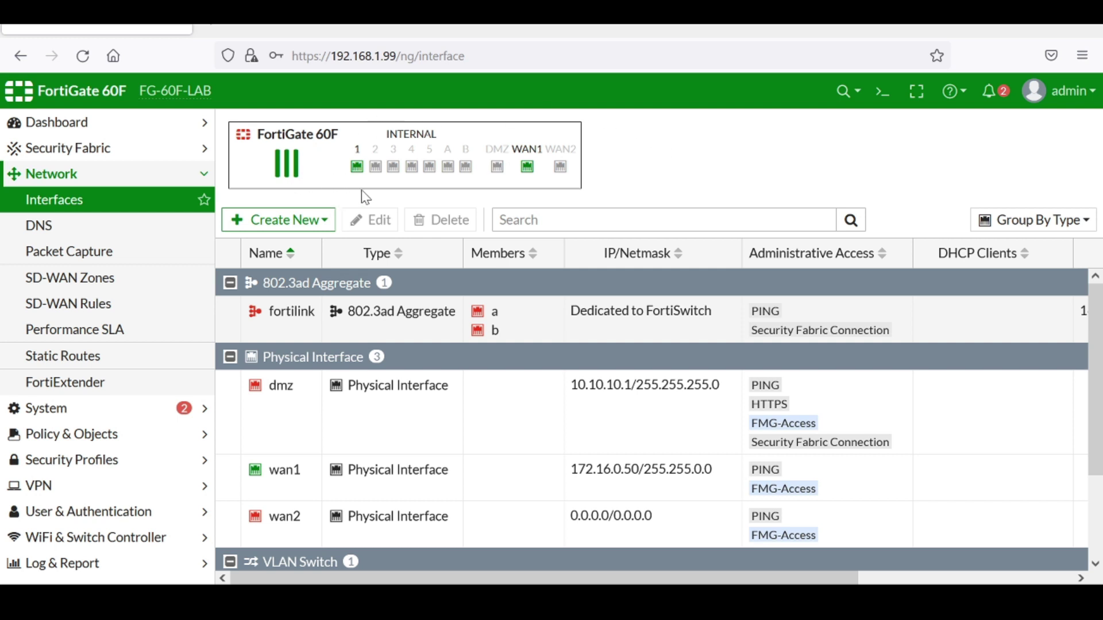
mouse_move(356, 172)
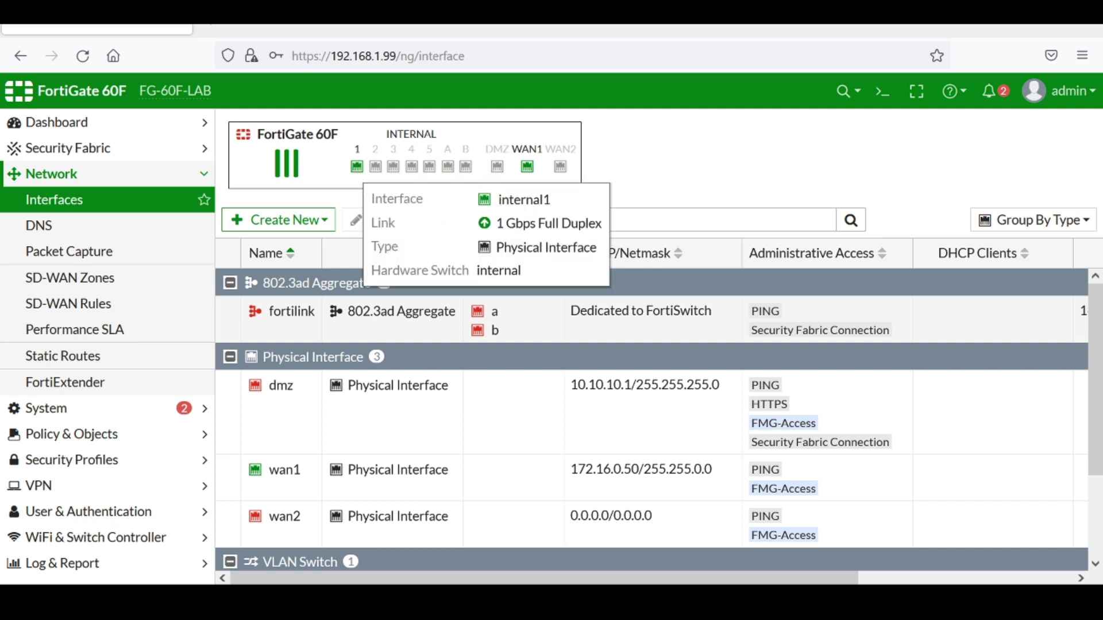
mouse_move(530, 175)
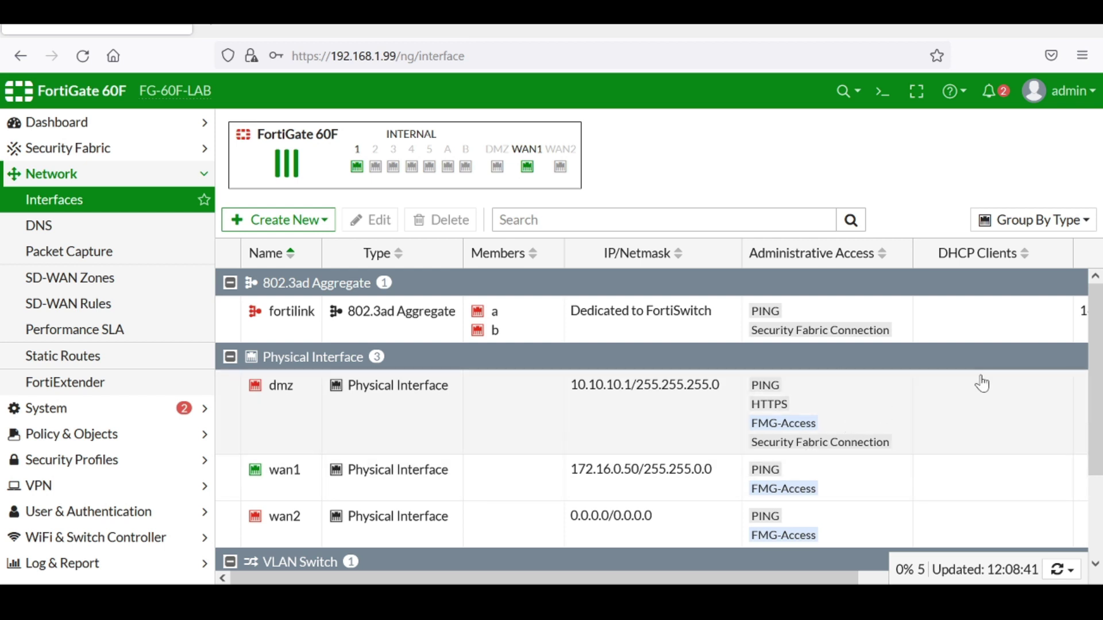
left_click_drag(1097, 391, 1095, 471)
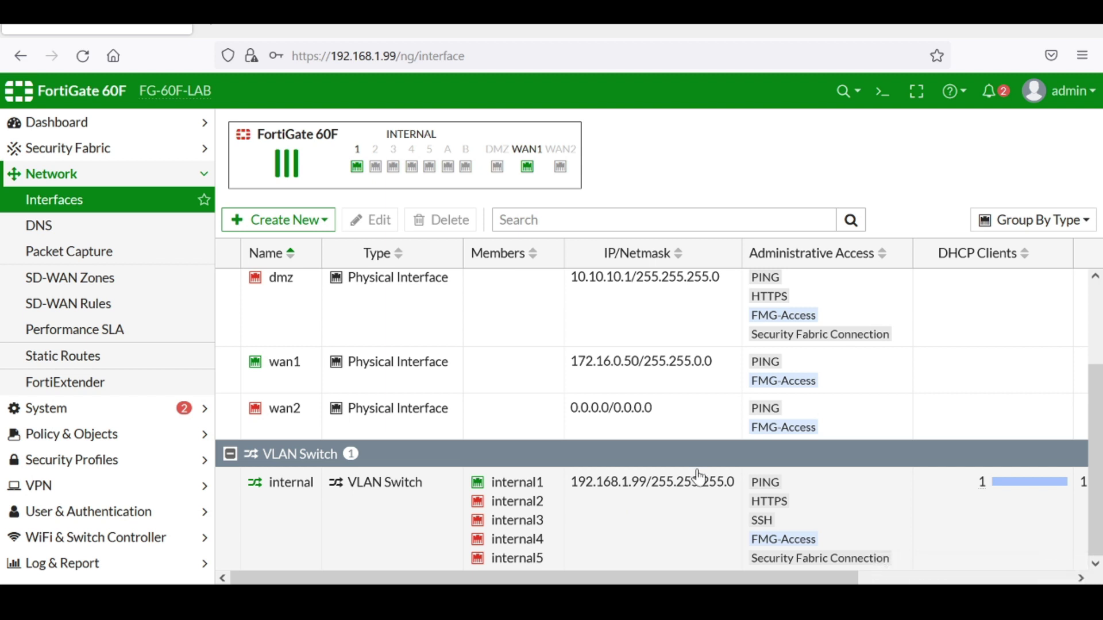
mouse_move(974, 495)
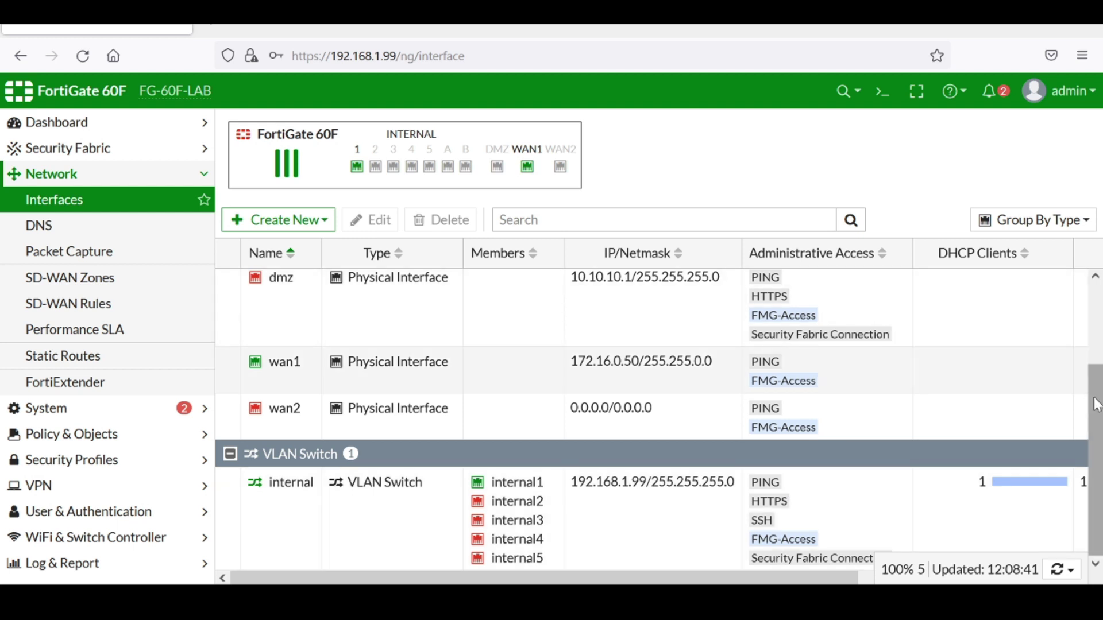
Step: Edit wan1, set its alias to Internet and leave its role as WAN
double_click(354, 368)
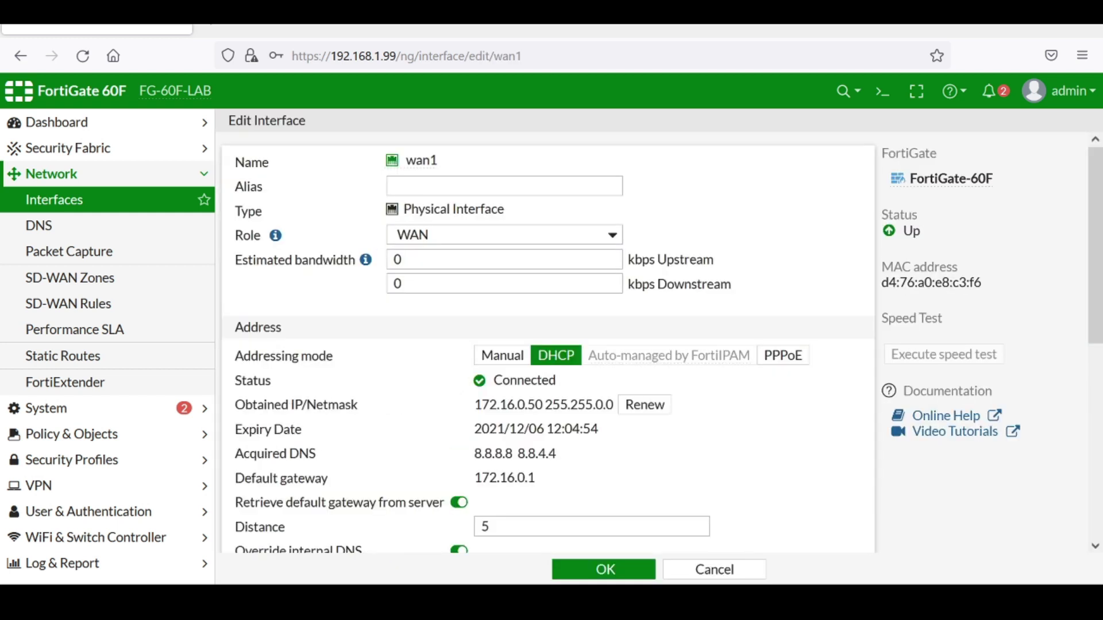
left_click(394, 186)
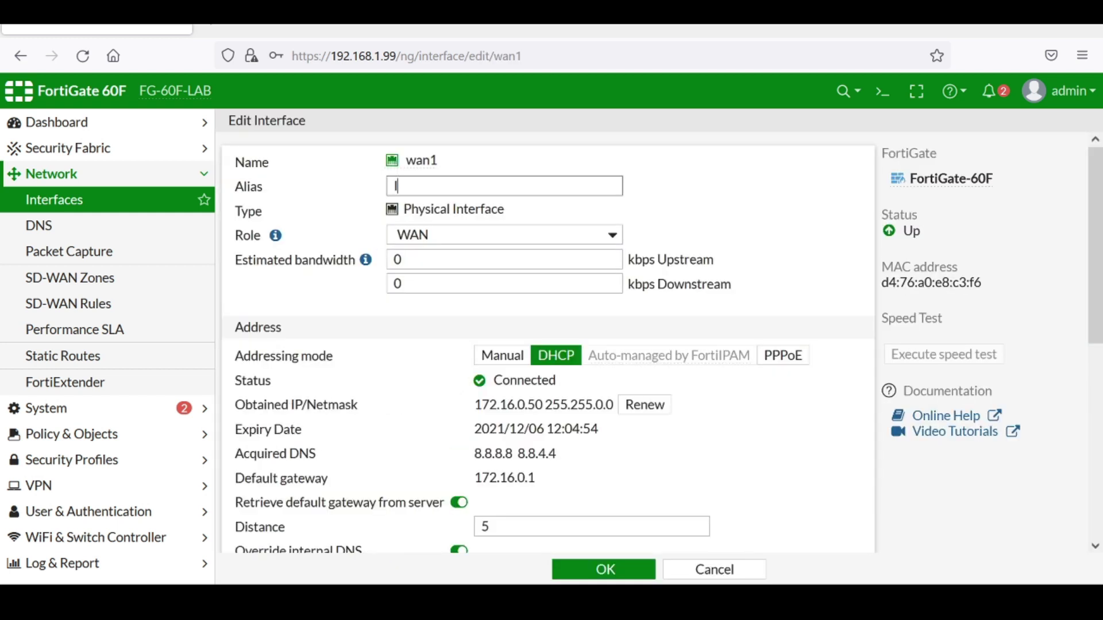
type("Internet")
left_click(737, 182)
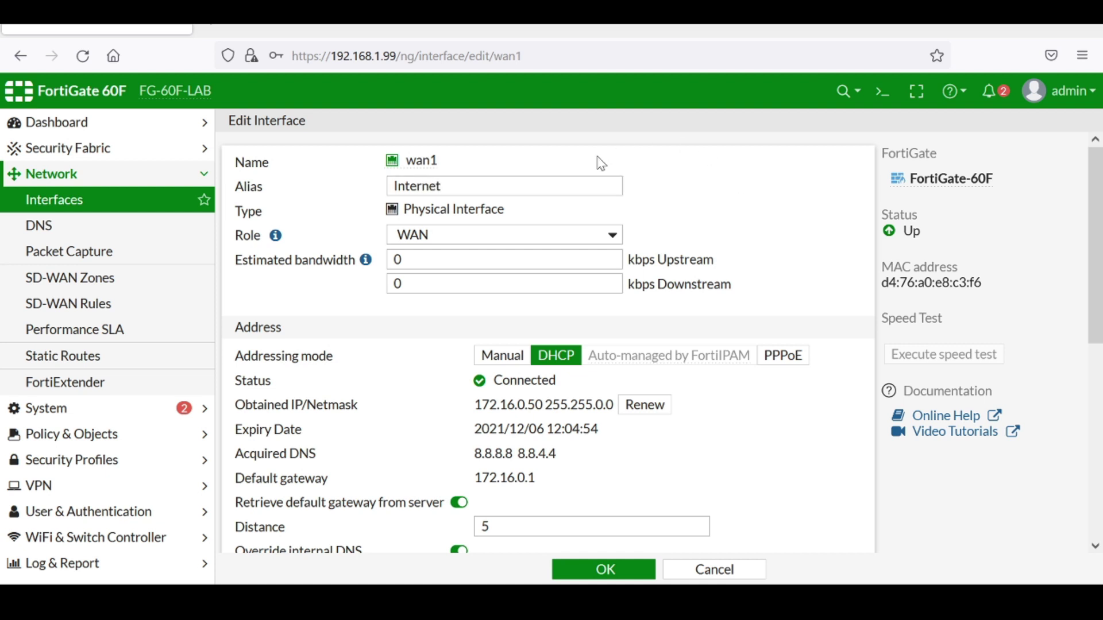
left_click(617, 238)
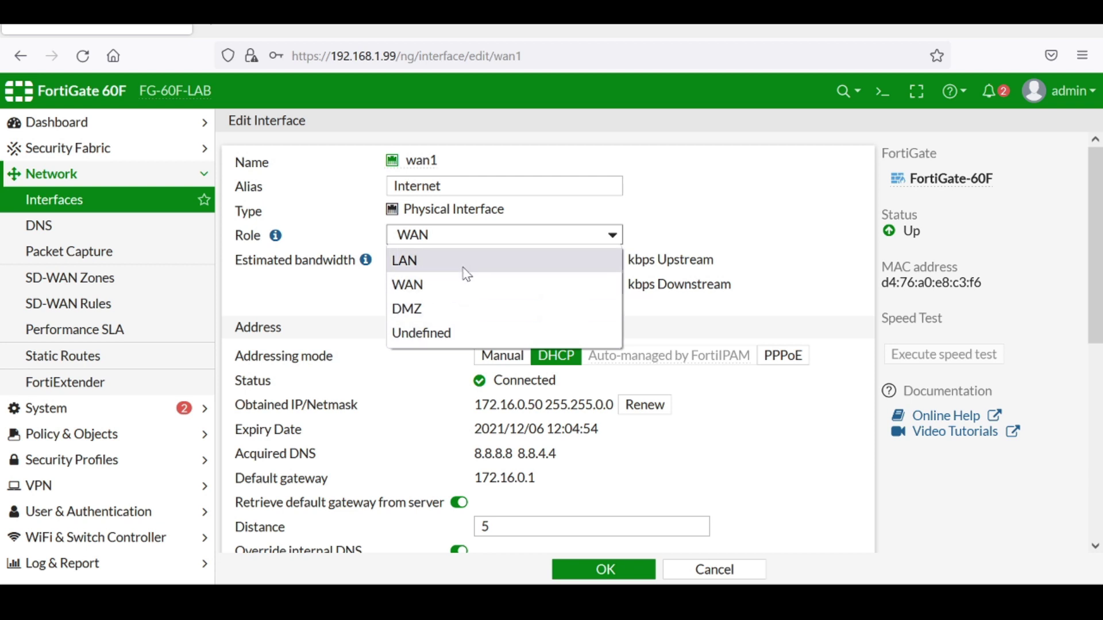
left_click(676, 211)
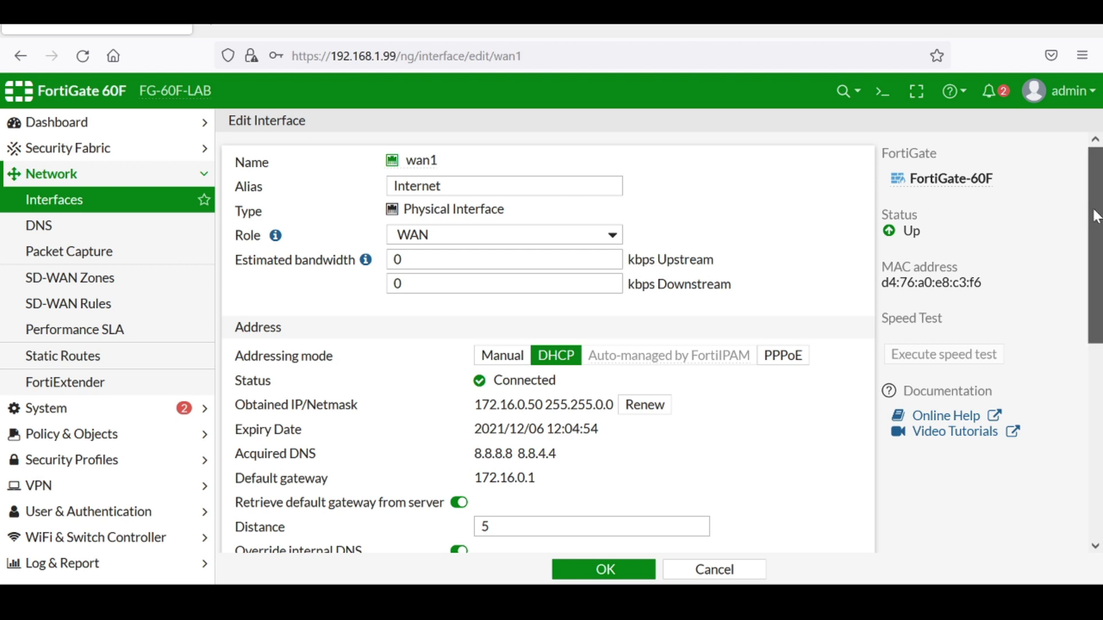
left_click_drag(1097, 216, 1096, 237)
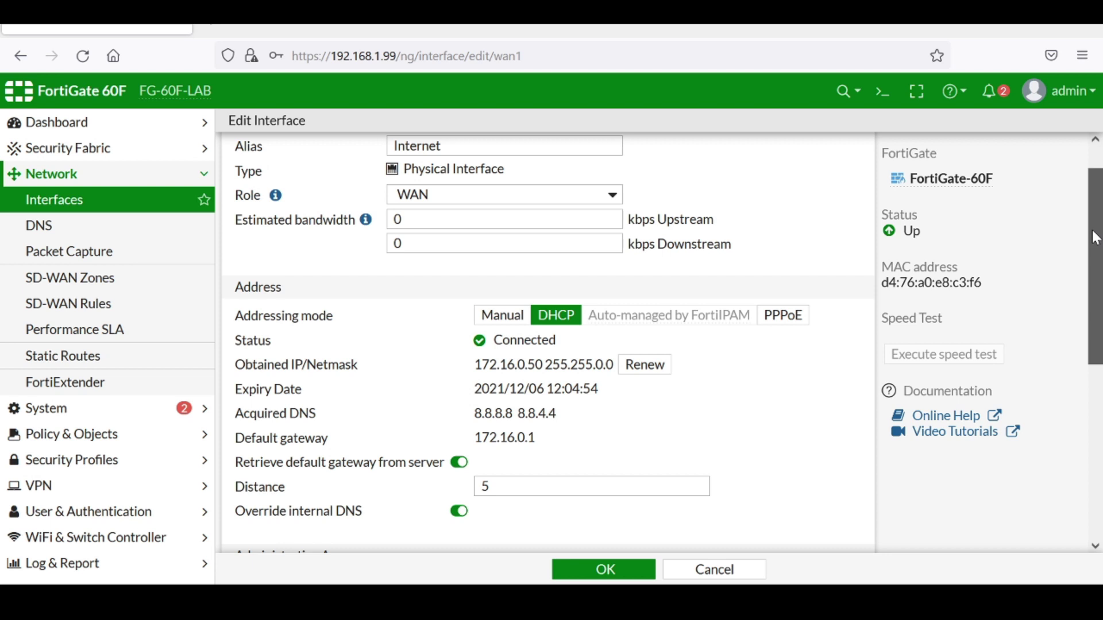
left_click_drag(1095, 237, 1089, 297)
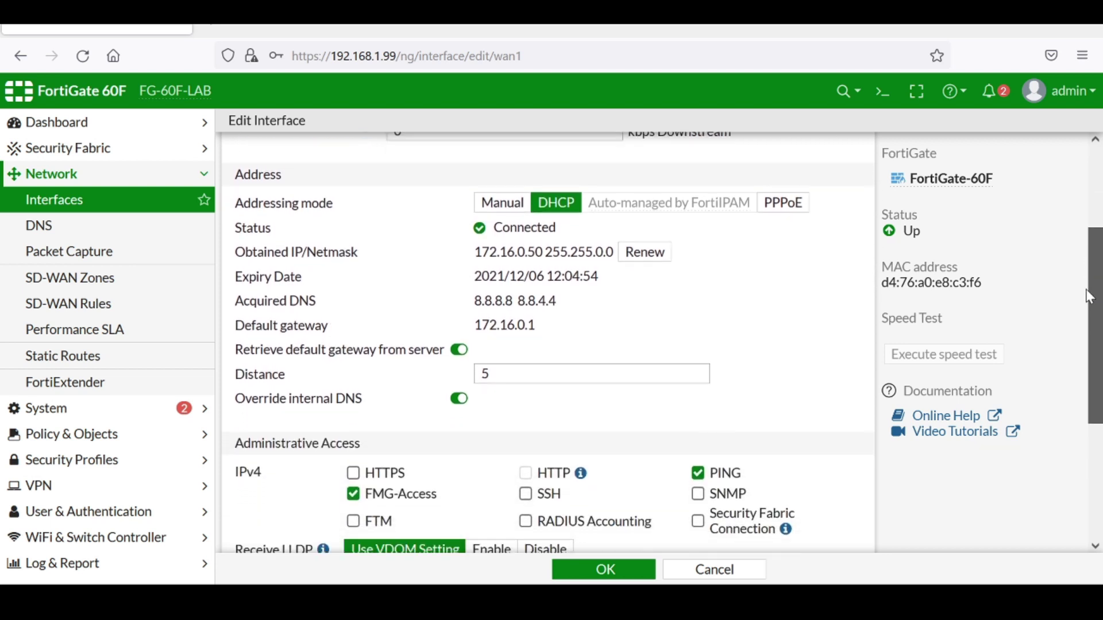
Step: Set wan1 to Manual at 172.16.0.25/255.255.0.0, allow HTTPS and SSH, and drop FMG-Access
left_click(515, 205)
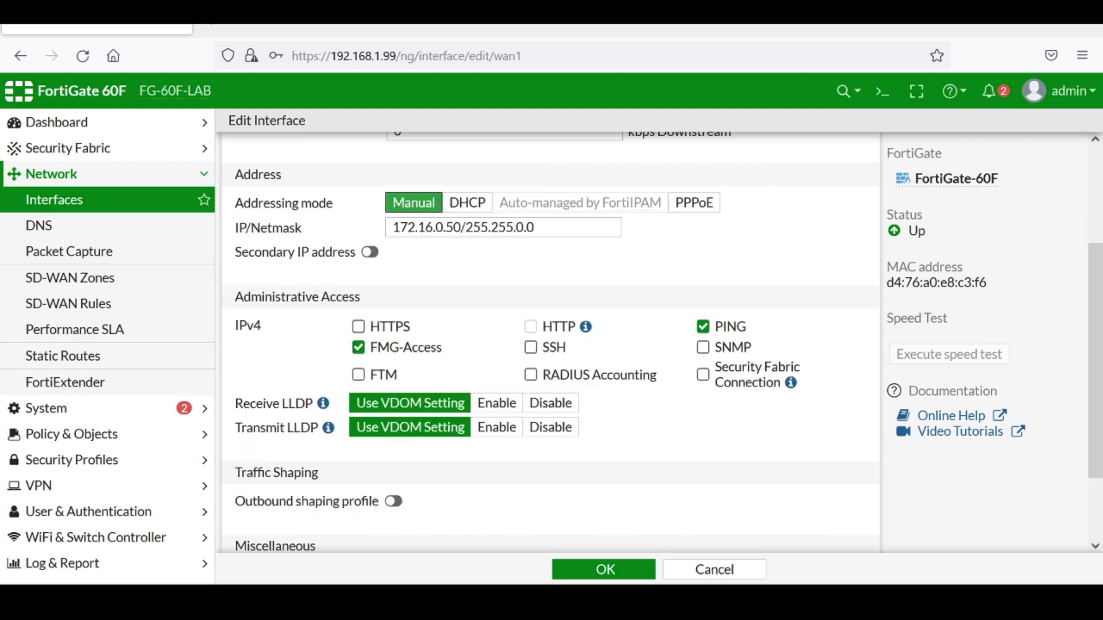
key("BackSpace")
key("BackSpace")
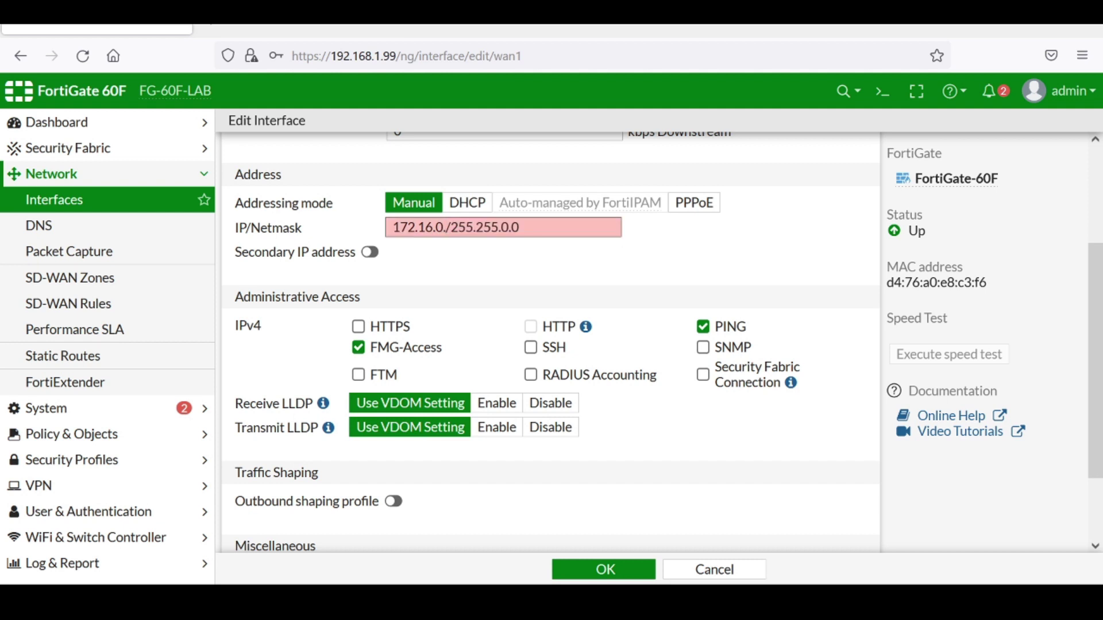
type("25")
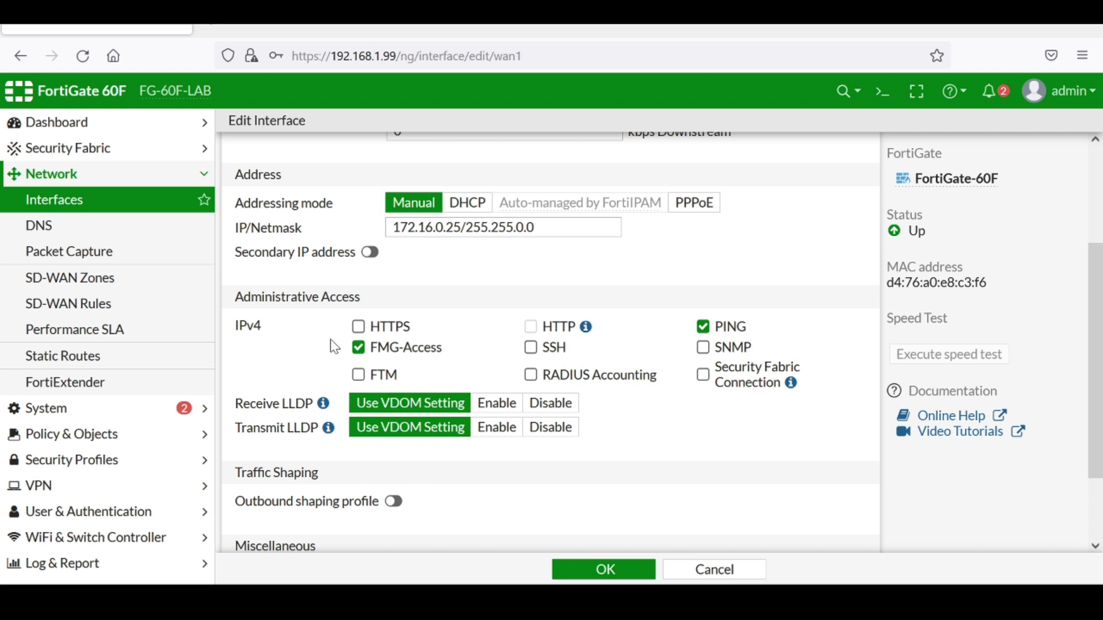
left_click(357, 332)
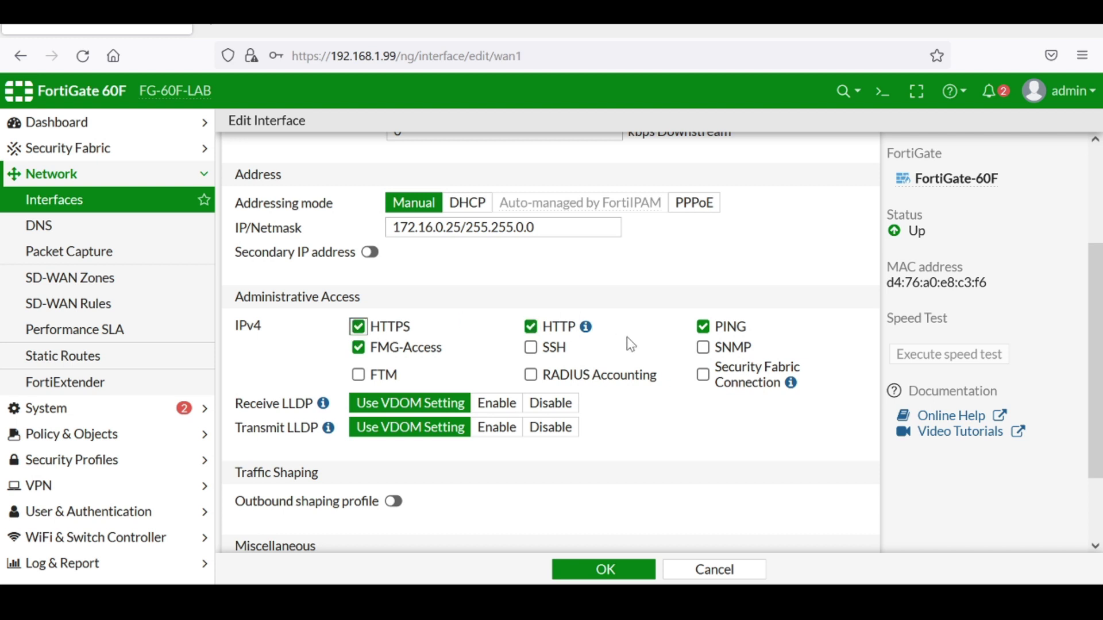
left_click(357, 350)
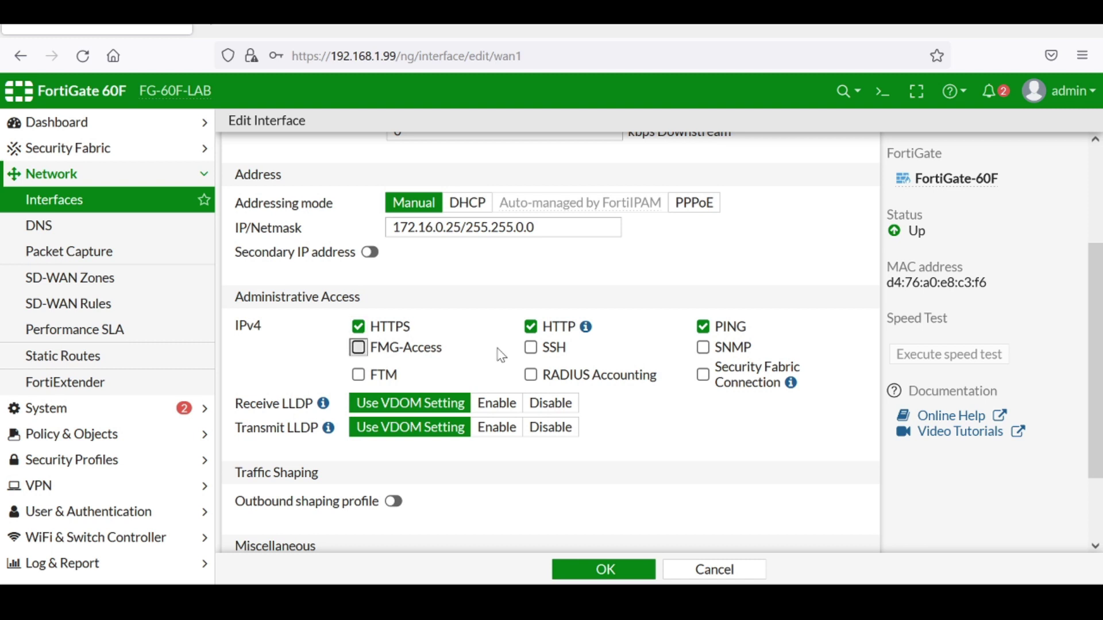
left_click(532, 349)
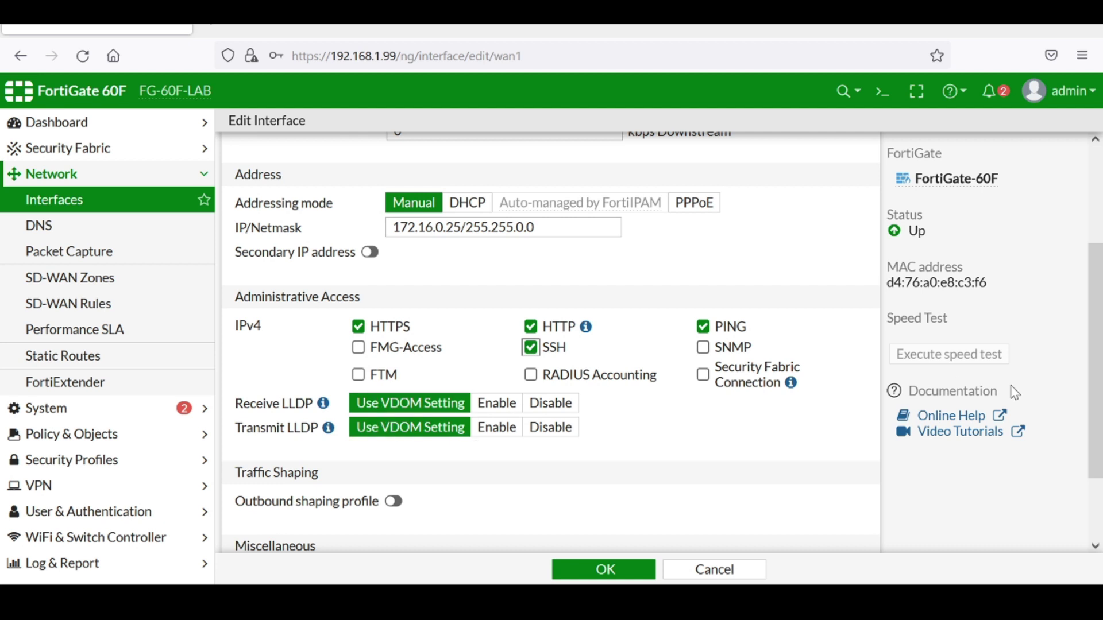
left_click_drag(1094, 405, 1099, 482)
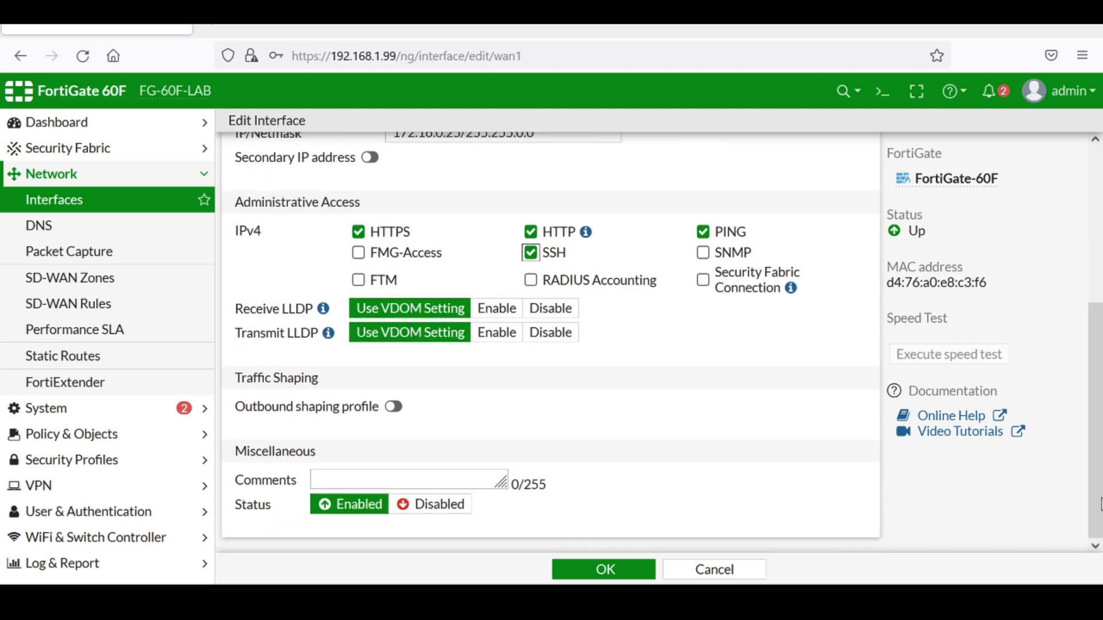
Step: Save the wan1 changes and open the internal VLAN switch interface for editing
left_click(606, 570)
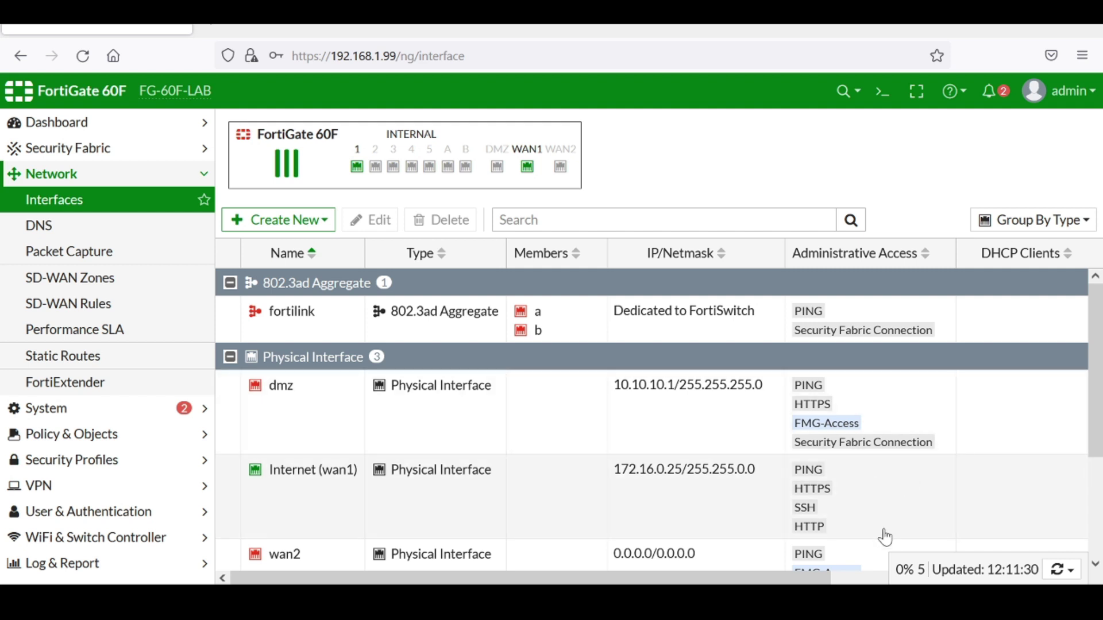
left_click_drag(1097, 424, 1098, 552)
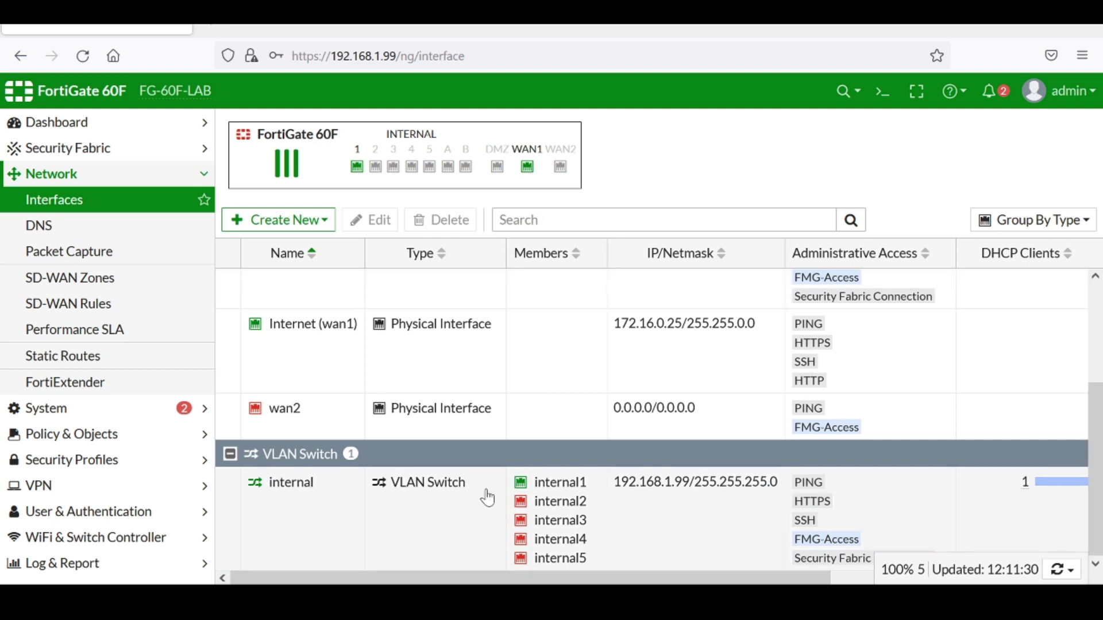
double_click(551, 485)
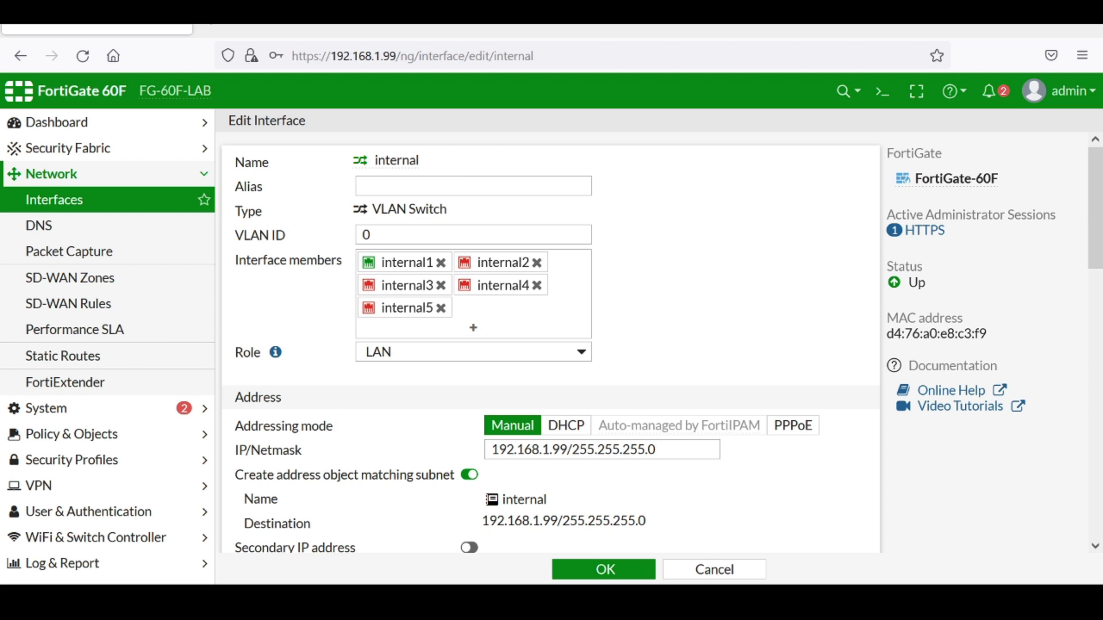
Step: Give the internal interface the alias 'Internal LAN' and check its role list
left_click(368, 186)
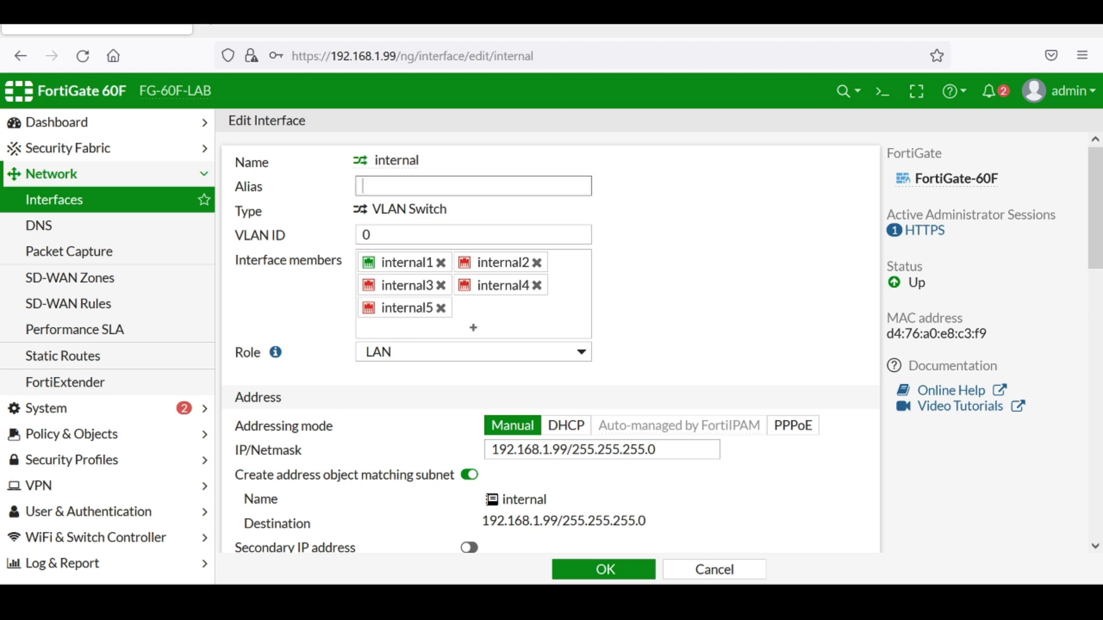
type("I")
type("tne")
key("BackSpace")
key("BackSpace")
key("BackSpace")
key("BackSpace")
type("Internal LAN")
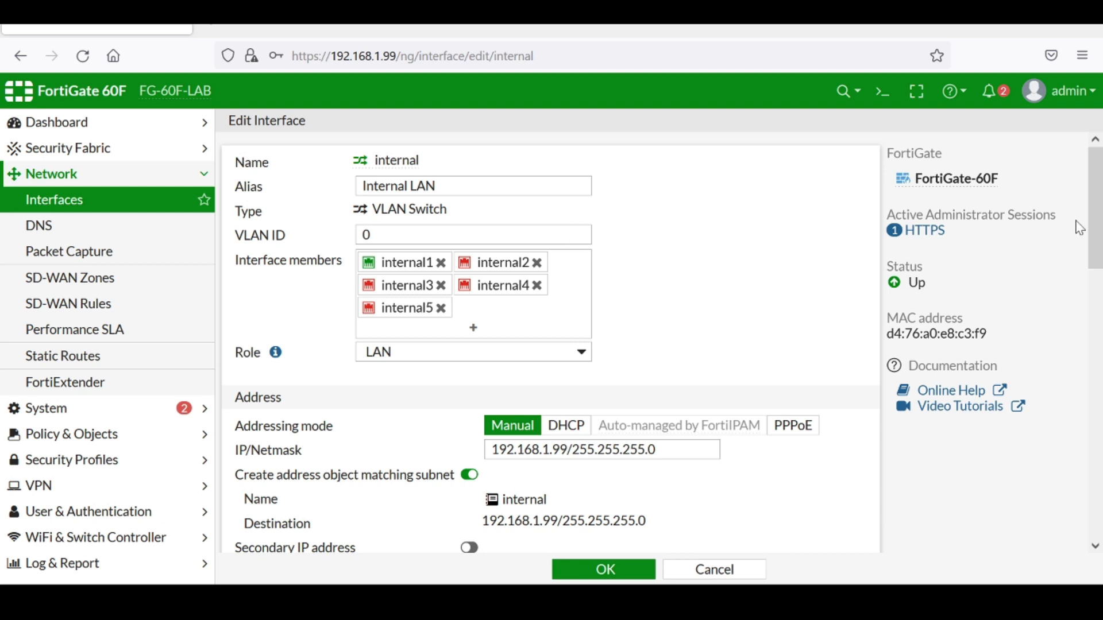
left_click_drag(1098, 230, 1098, 277)
left_click(589, 207)
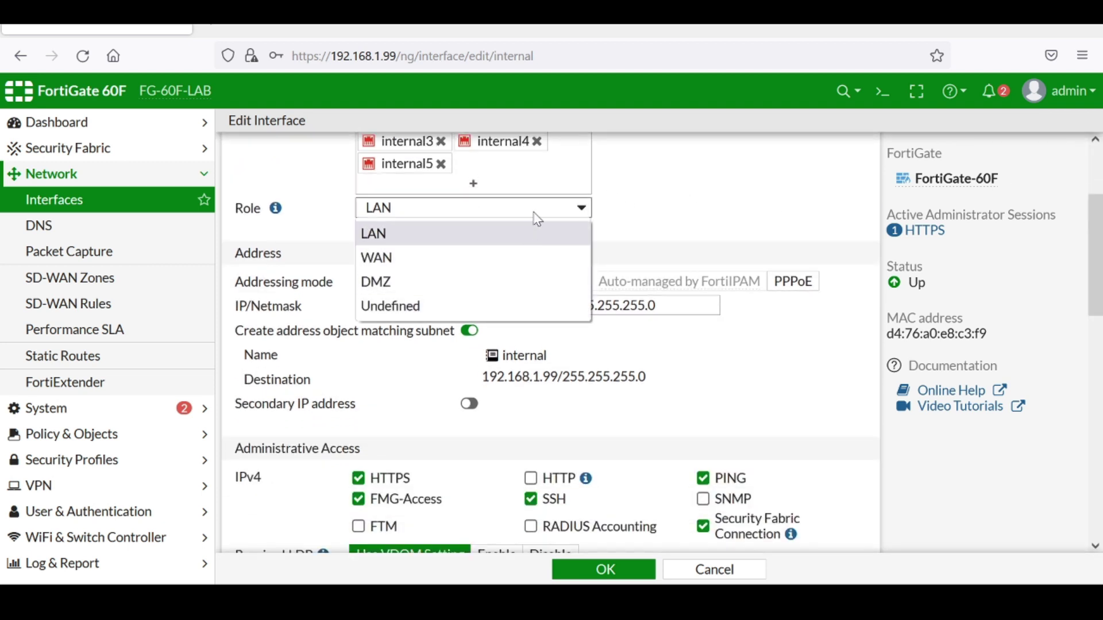
left_click(659, 209)
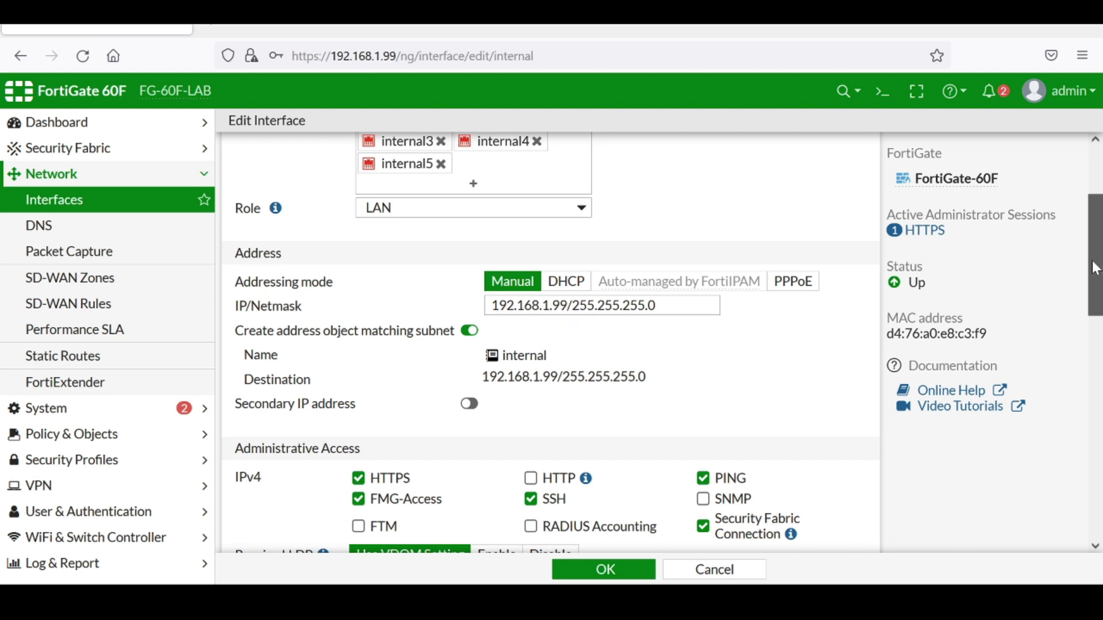
scroll(1095, 268, "down", 3)
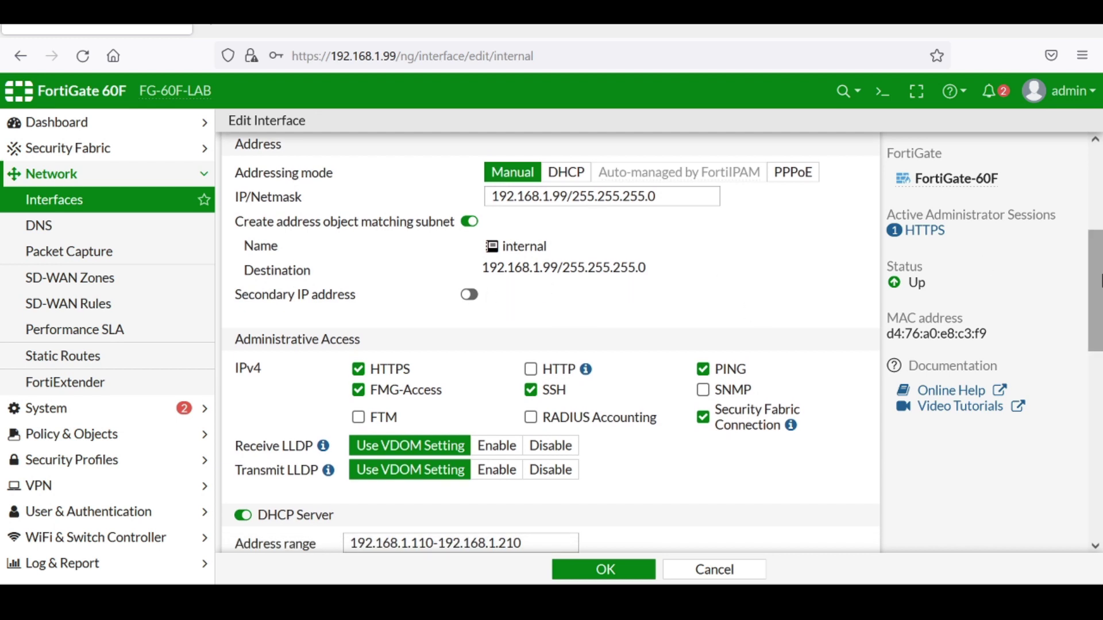
left_click_drag(1101, 280, 1101, 322)
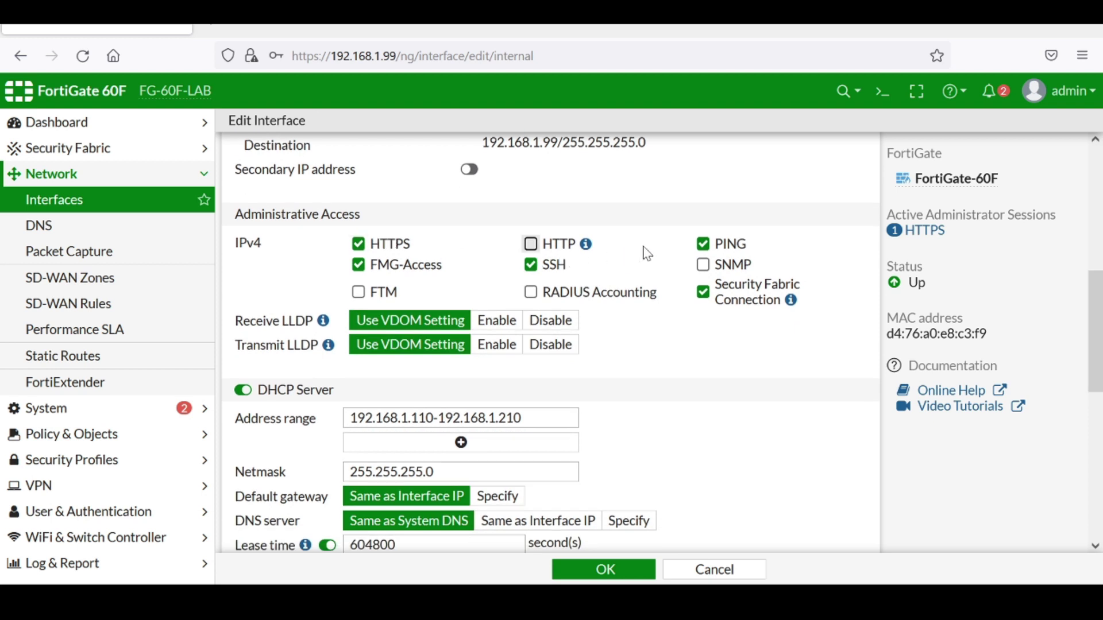
Step: Untick FMG-Access on the internal interface, keep its DHCP server on, and enable device detection
left_click(356, 272)
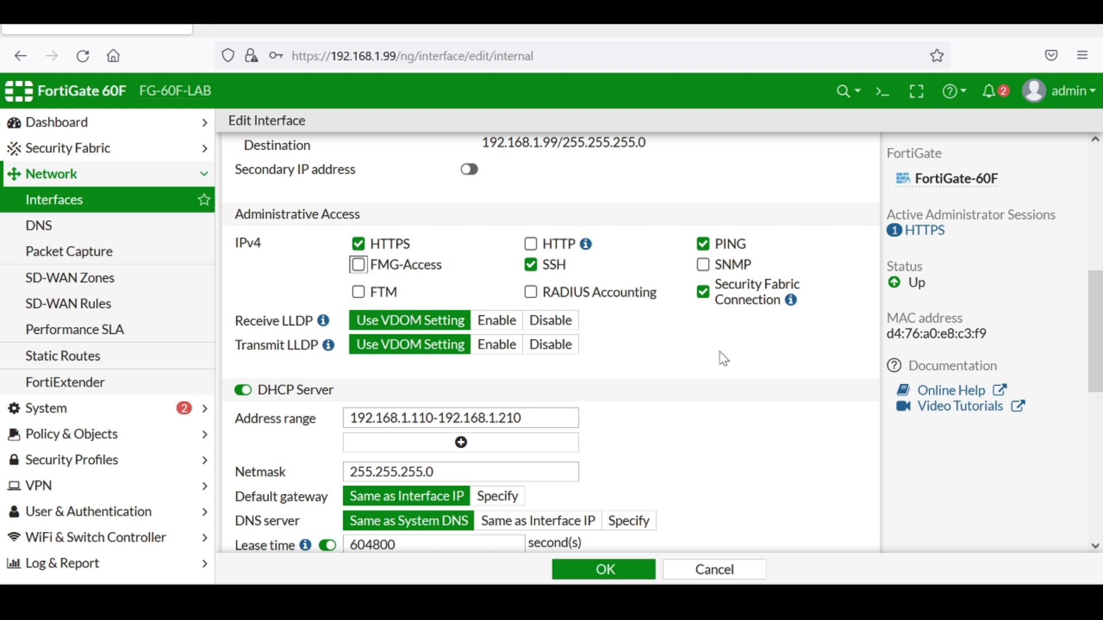
left_click_drag(1095, 332, 1095, 373)
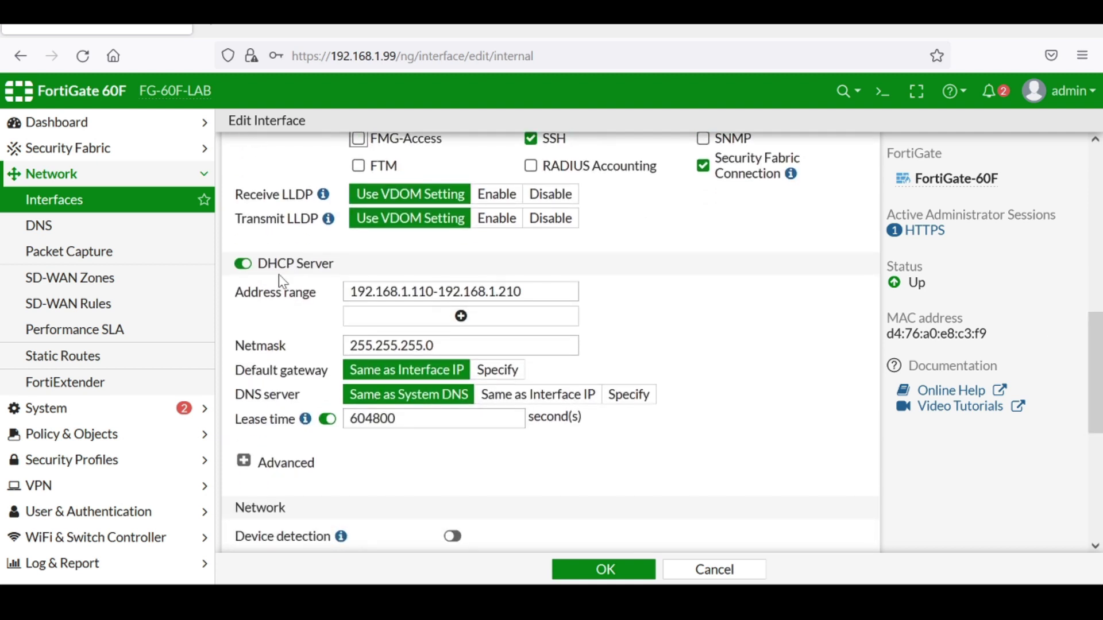
left_click(243, 264)
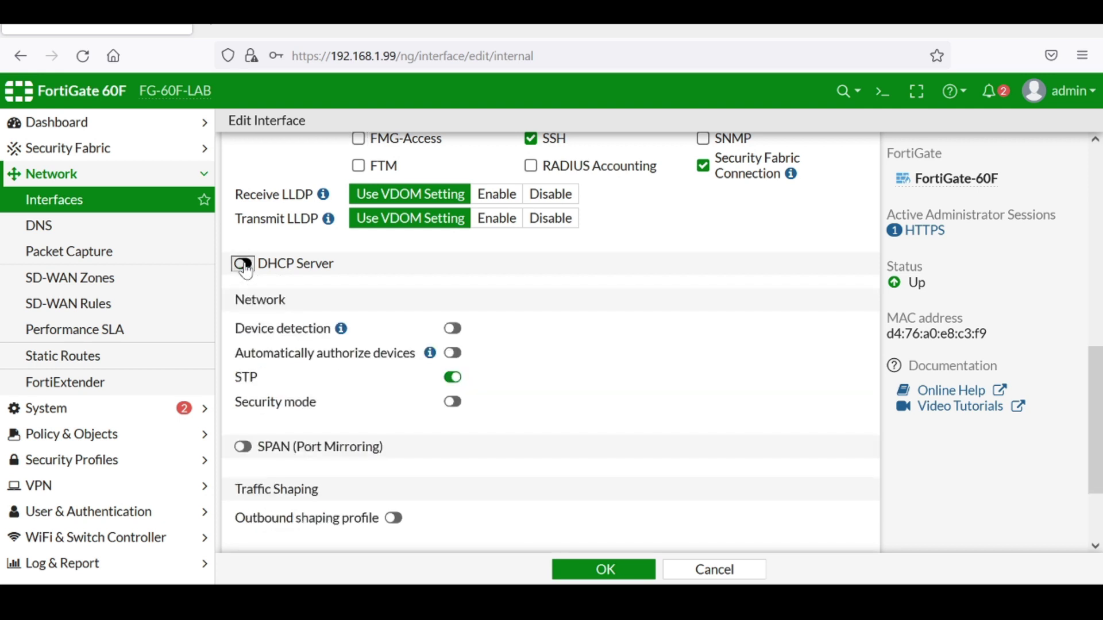
left_click(243, 264)
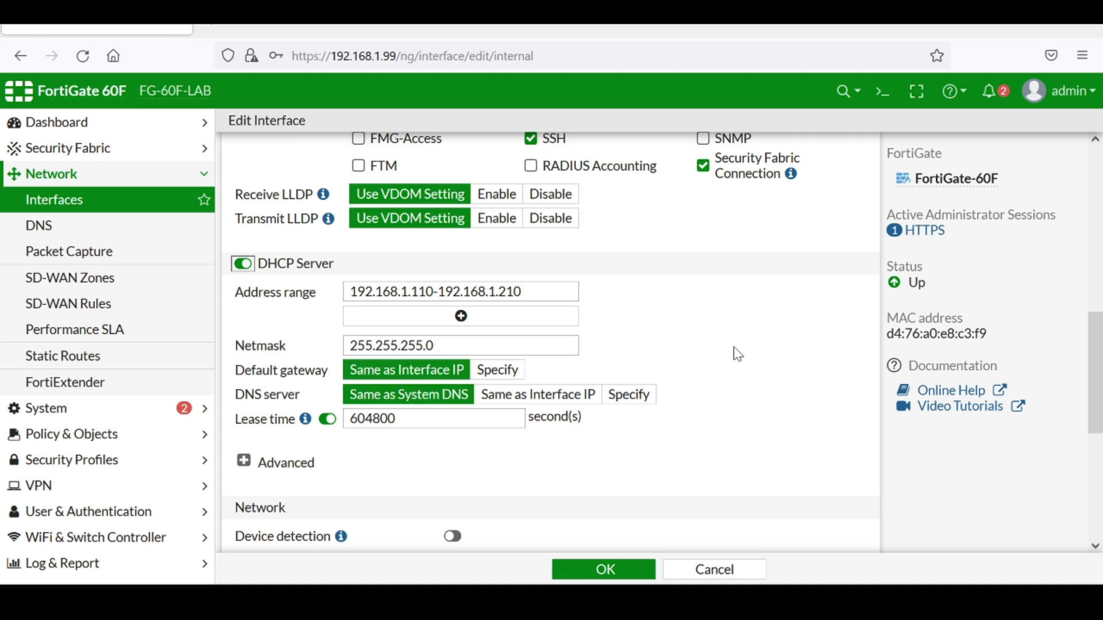
left_click_drag(1097, 365, 1098, 449)
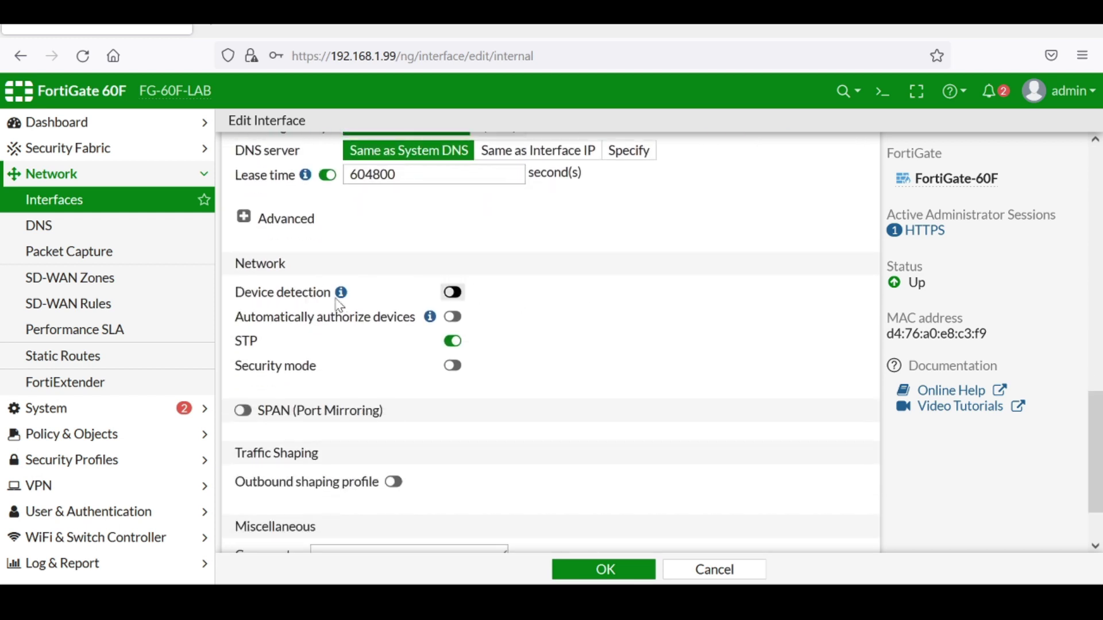
left_click(456, 297)
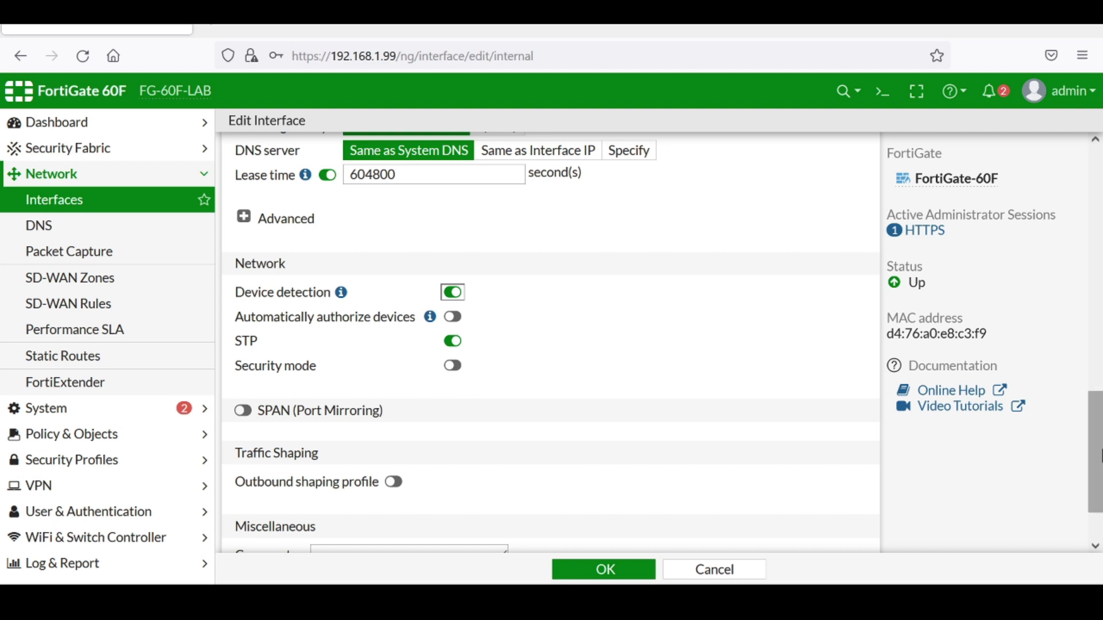
scroll(1099, 453, "down", 2)
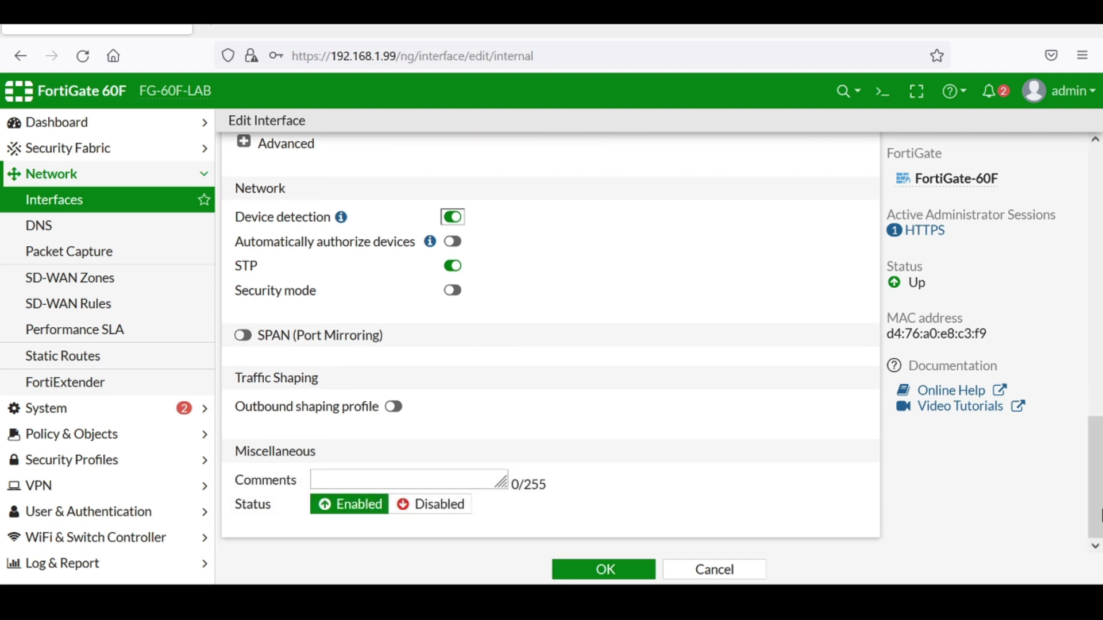
Step: Save the internal interface, confirming the warning about changing the interface in use
left_click(616, 578)
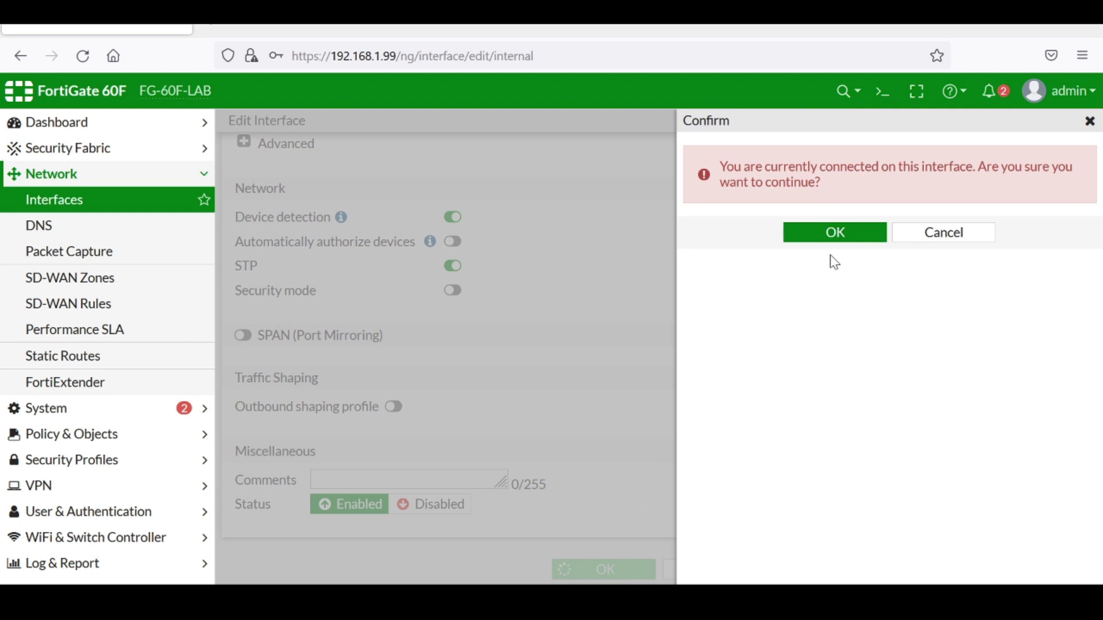
left_click(844, 243)
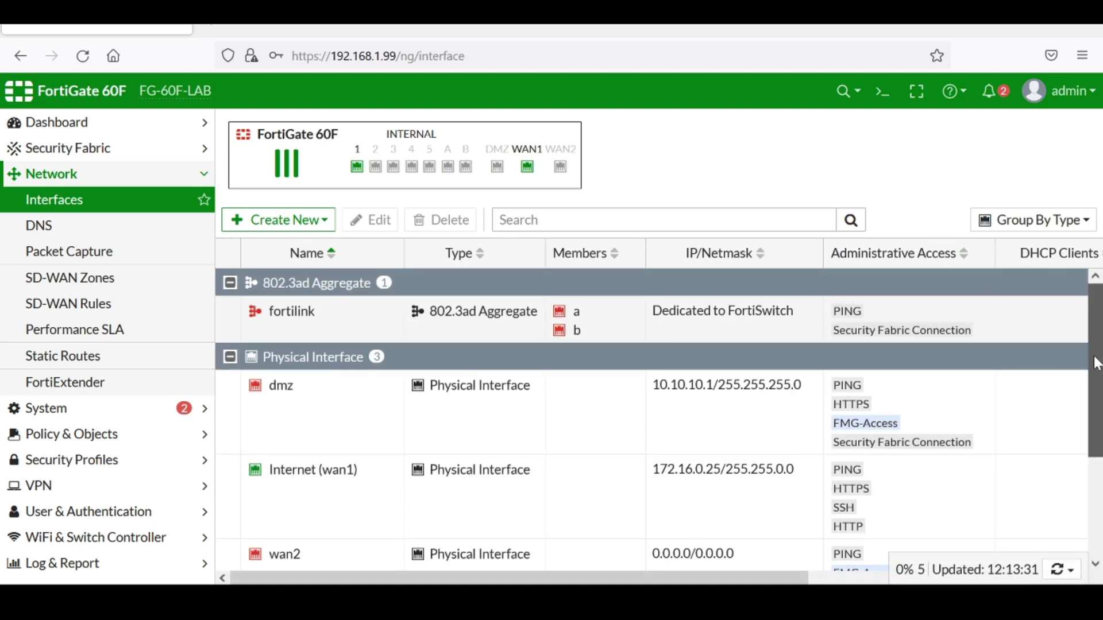
left_click_drag(1096, 363, 1096, 480)
Step: Ping 8.8.8.8 from an administrator Command Prompt; it returns 'Destination net unreachable'
key("super")
type("cmd")
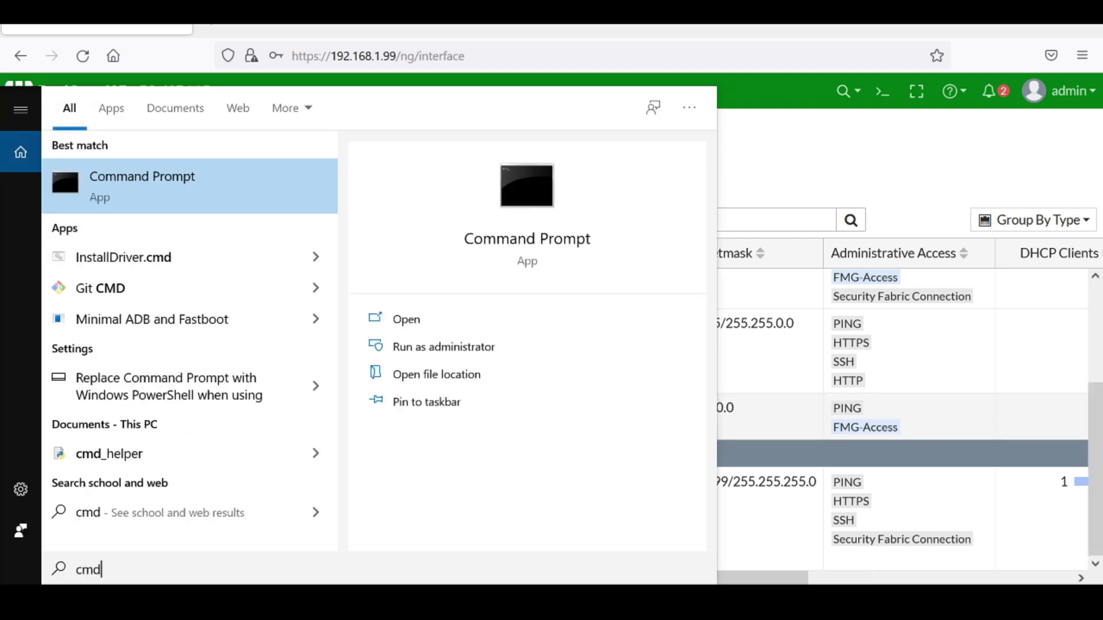
key("ctrl+shift+Return")
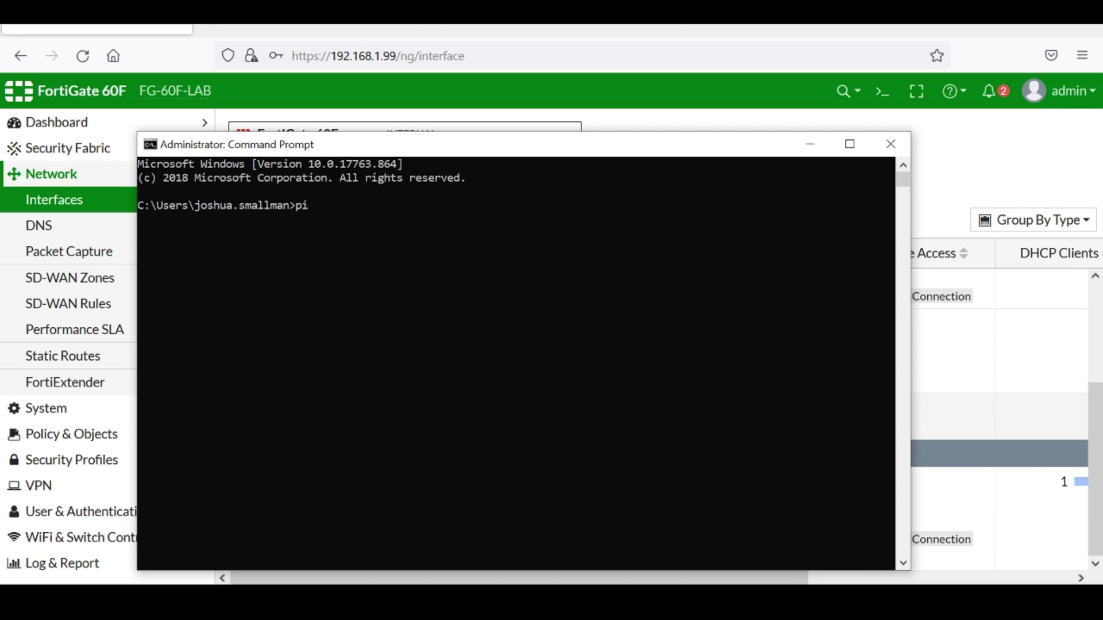
type("ng 8.8.8.8")
key("Return")
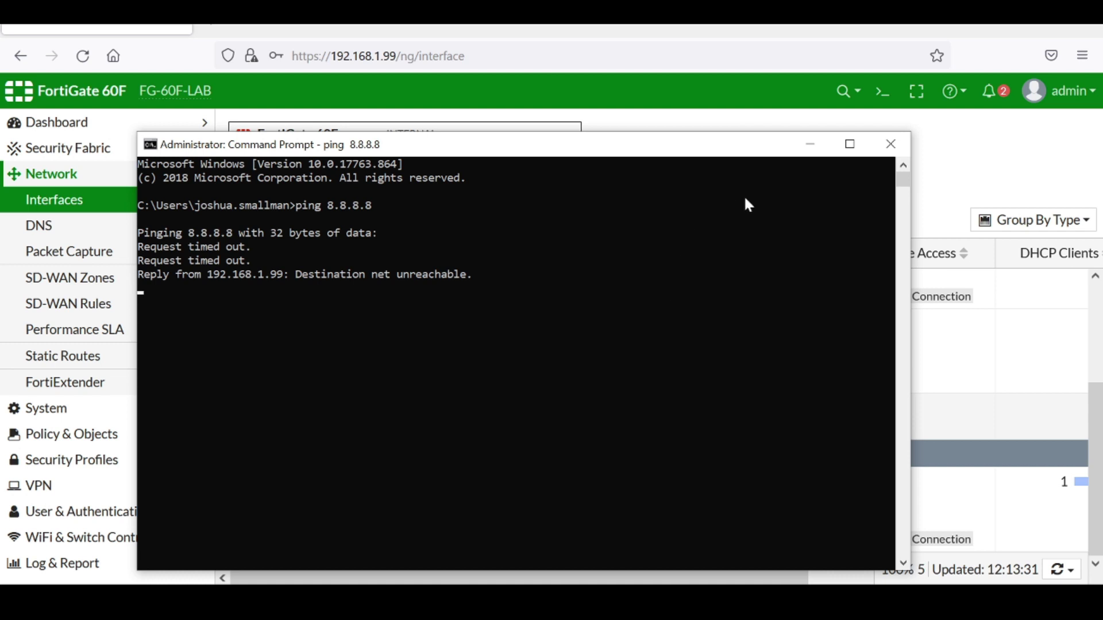
left_click(810, 144)
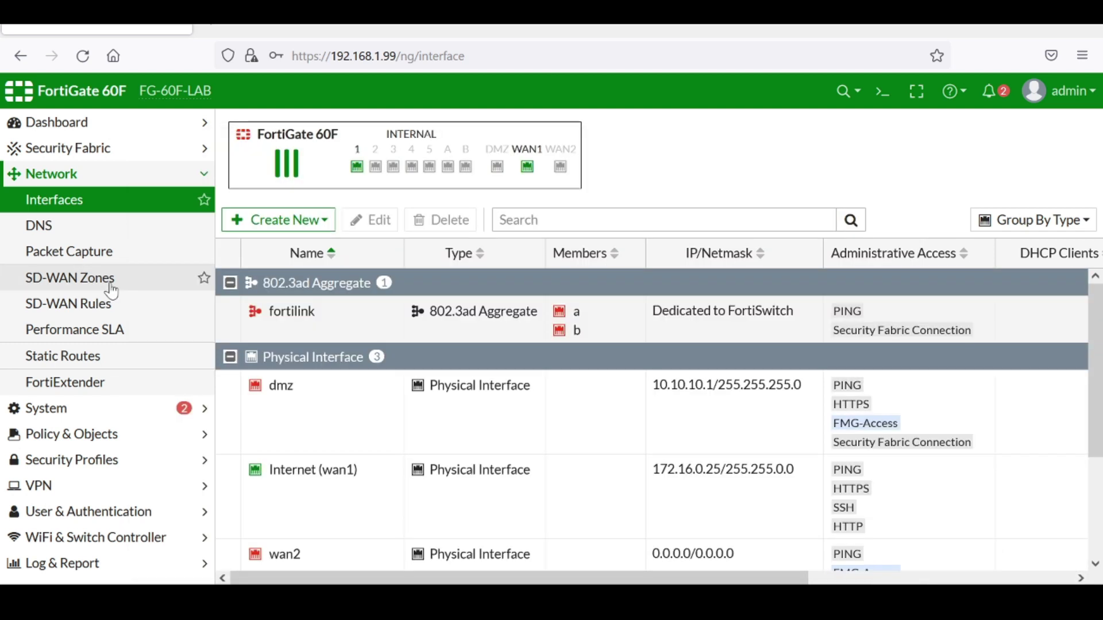
Step: Add a static route 0.0.0.0/0 via gateway 172.16.0.1 on the Internet (wan1) interface
left_click(81, 366)
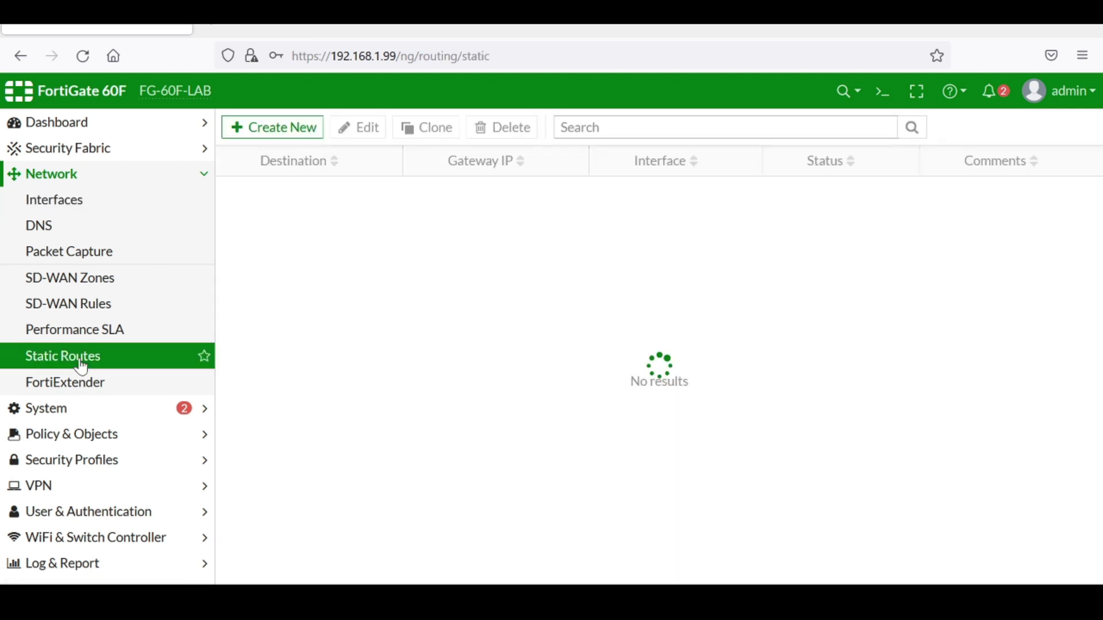
left_click(290, 129)
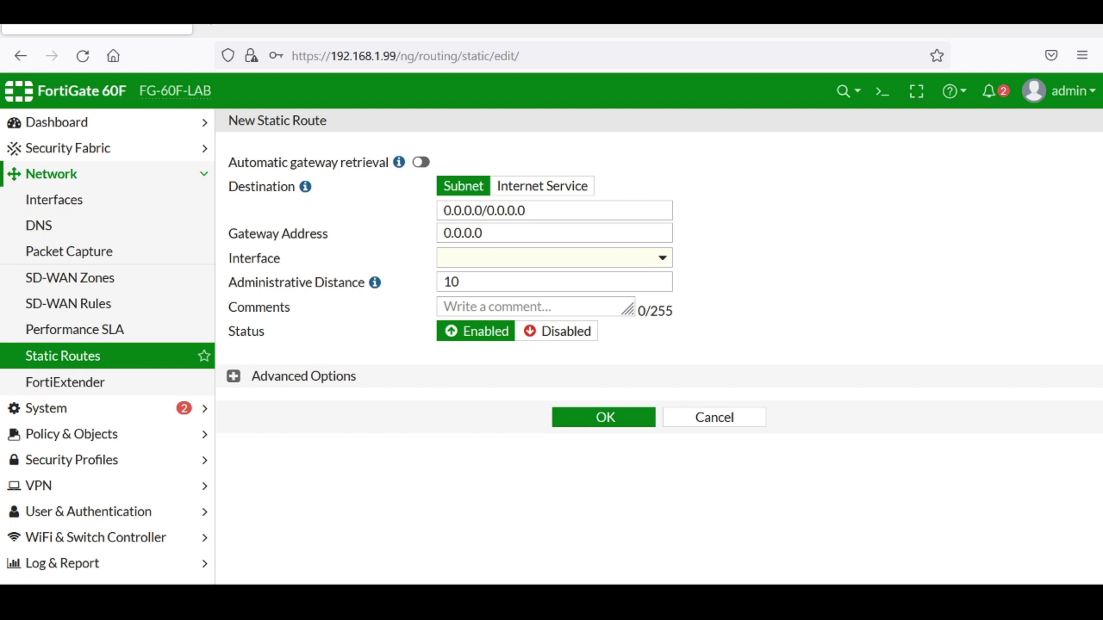
left_click(483, 233)
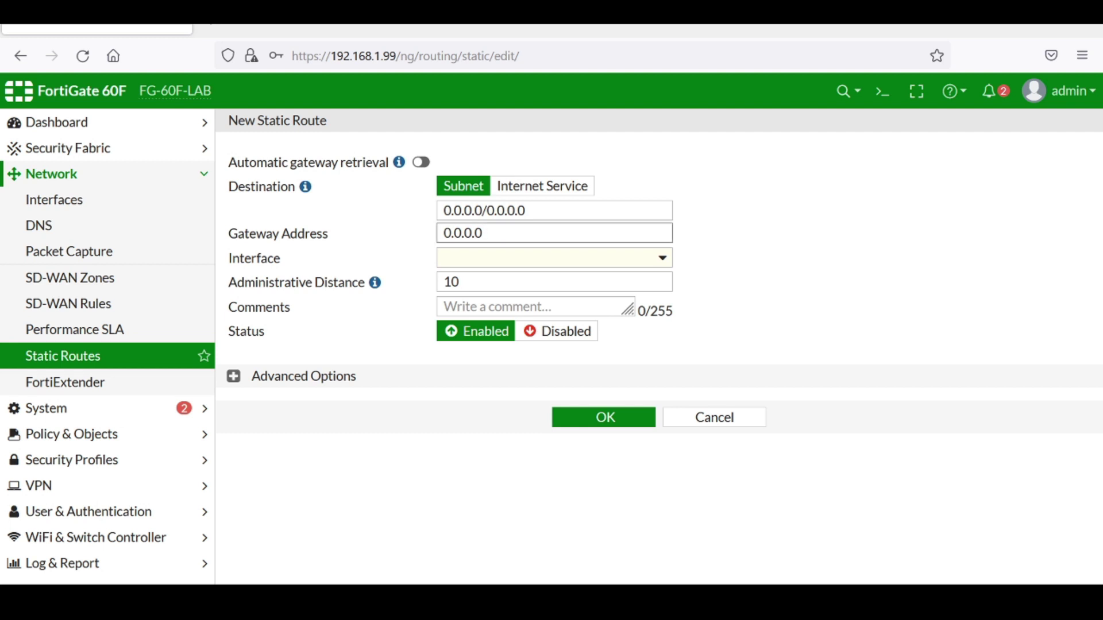
key("ctrl+a")
type("172.16.0.1")
left_click(746, 224)
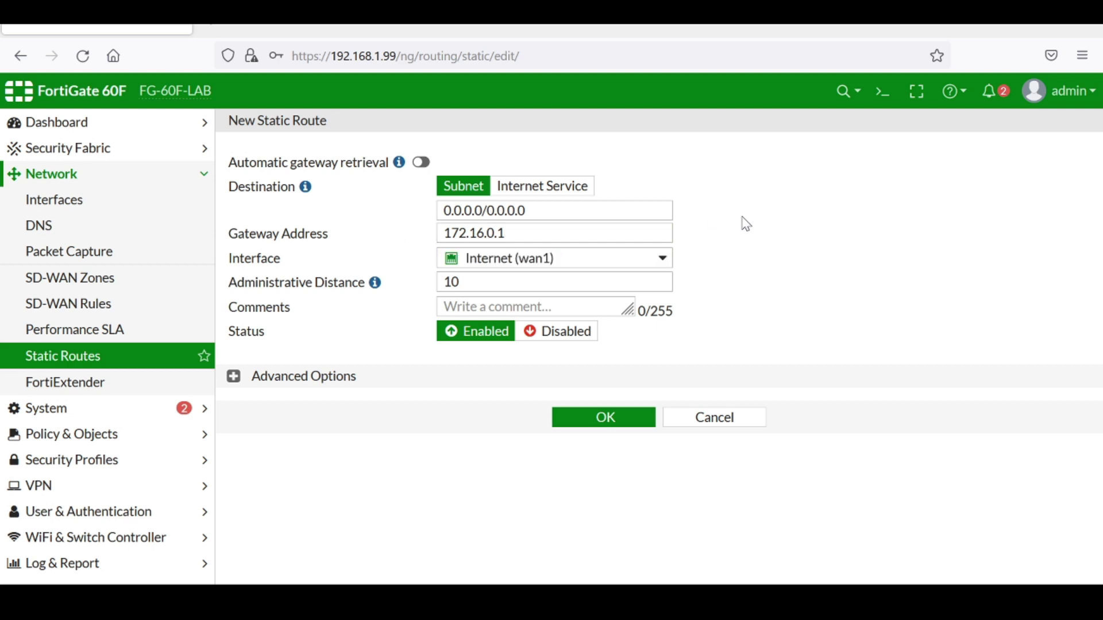
left_click(501, 263)
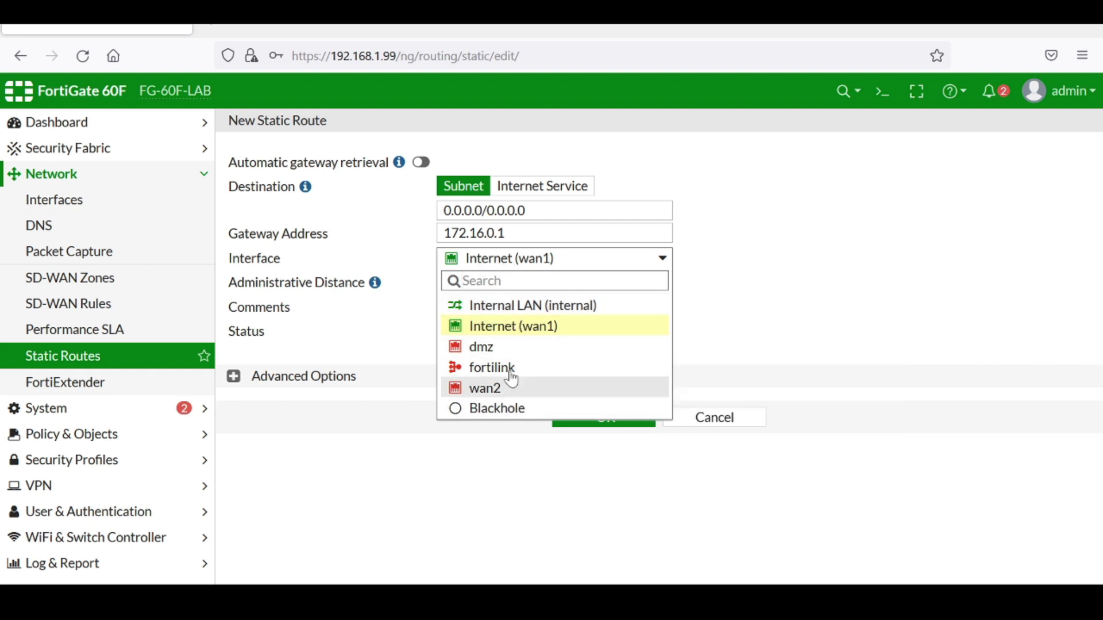
mouse_move(517, 340)
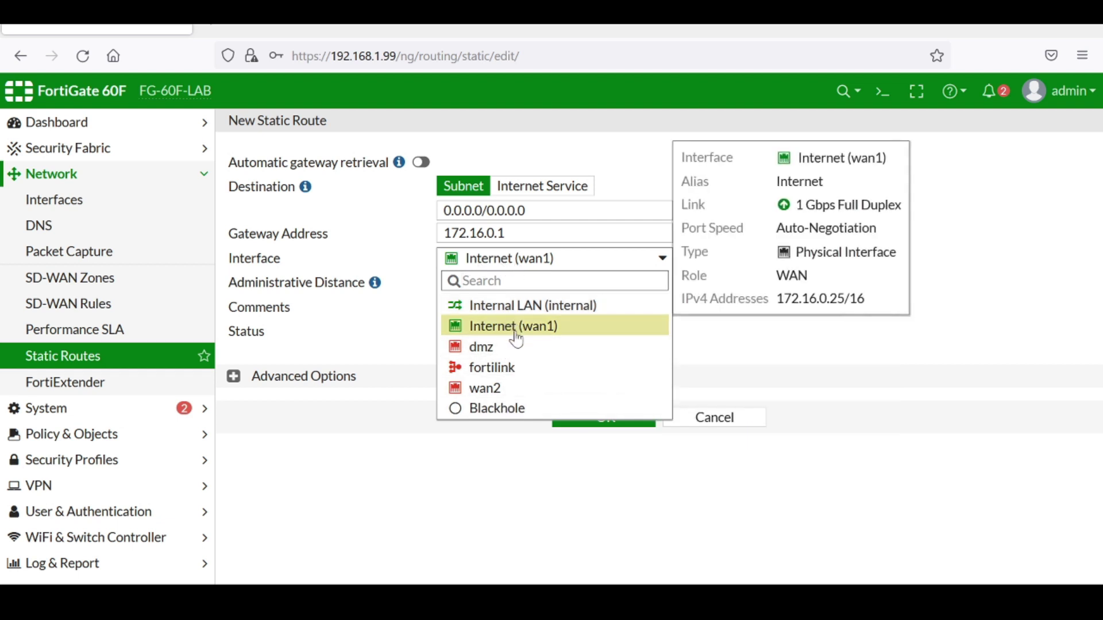
left_click(749, 337)
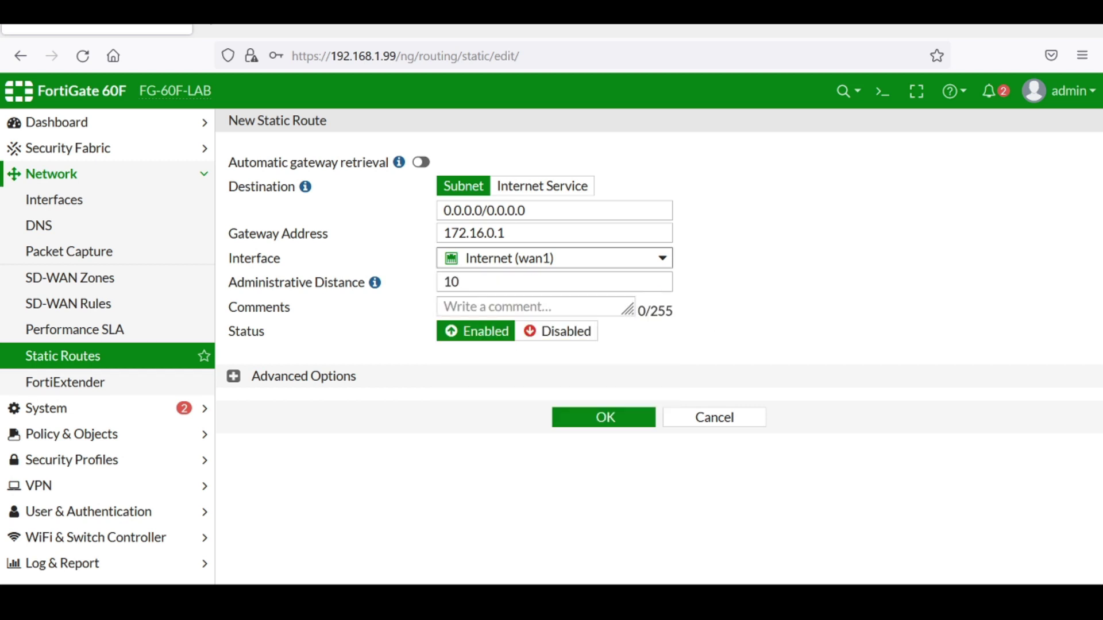
key("Tab")
left_click(594, 425)
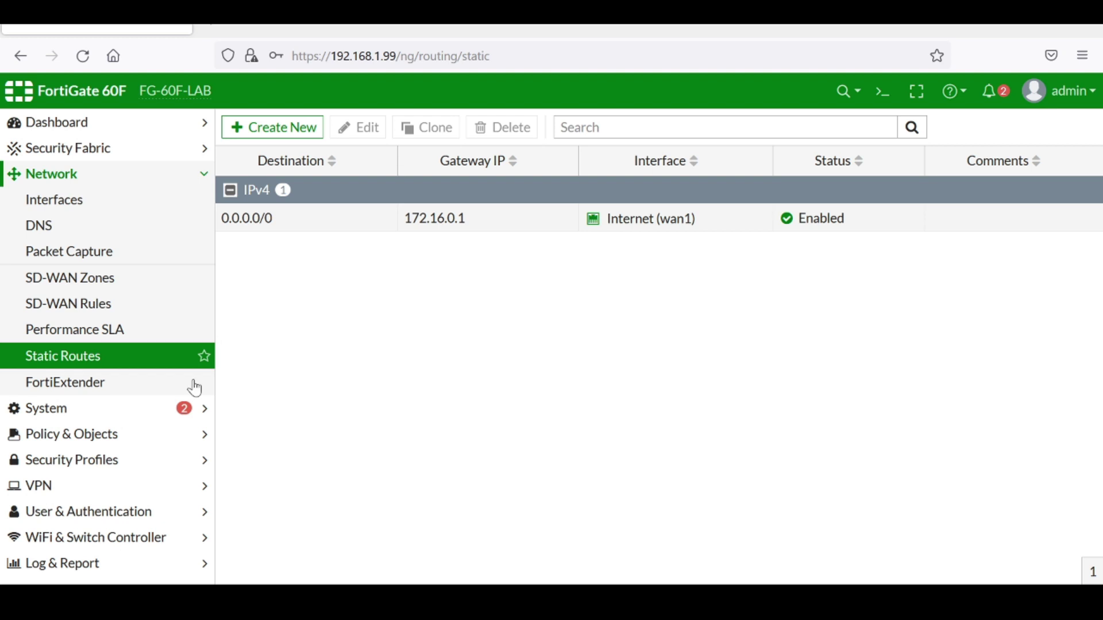
Step: Edit the Internal LAN to Internet (wan1) firewall policy and name it 'Default-Allow'
left_click(84, 437)
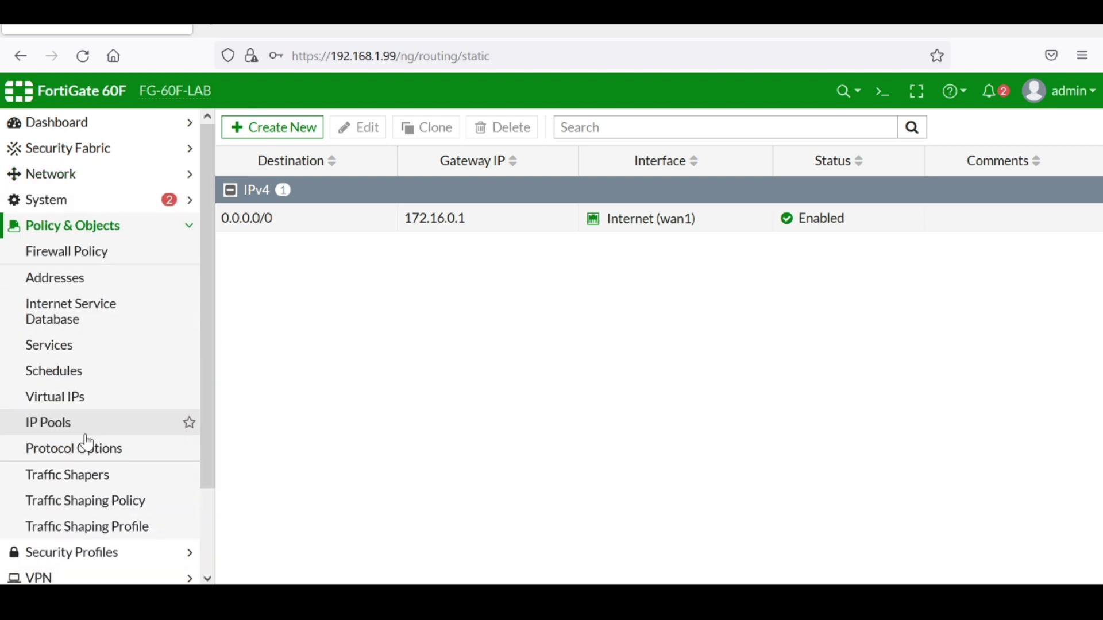
left_click(79, 257)
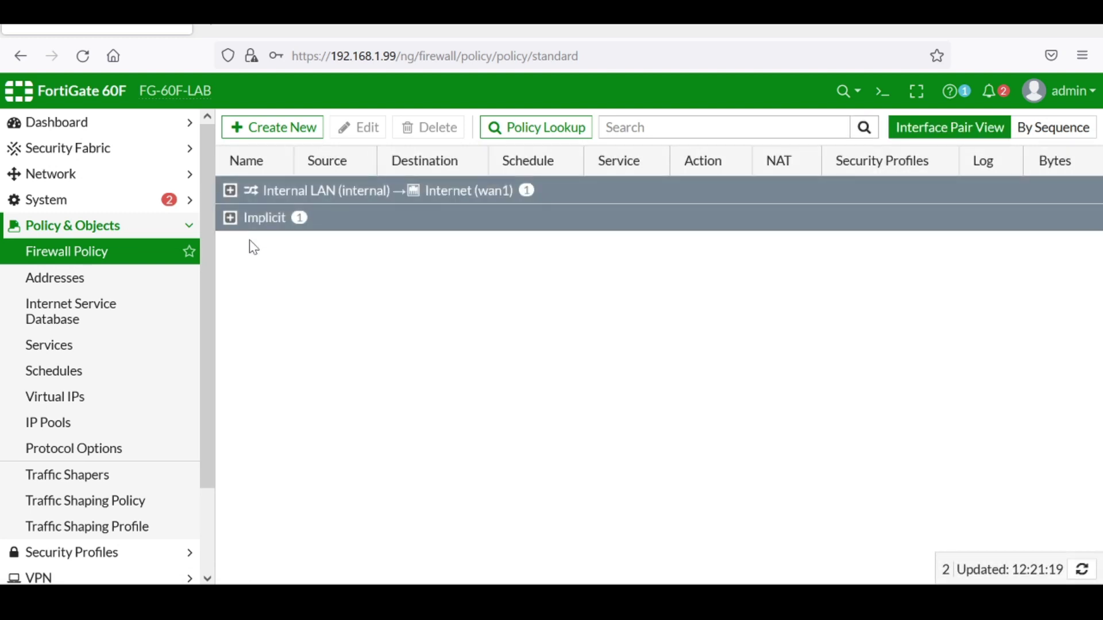
left_click(280, 202)
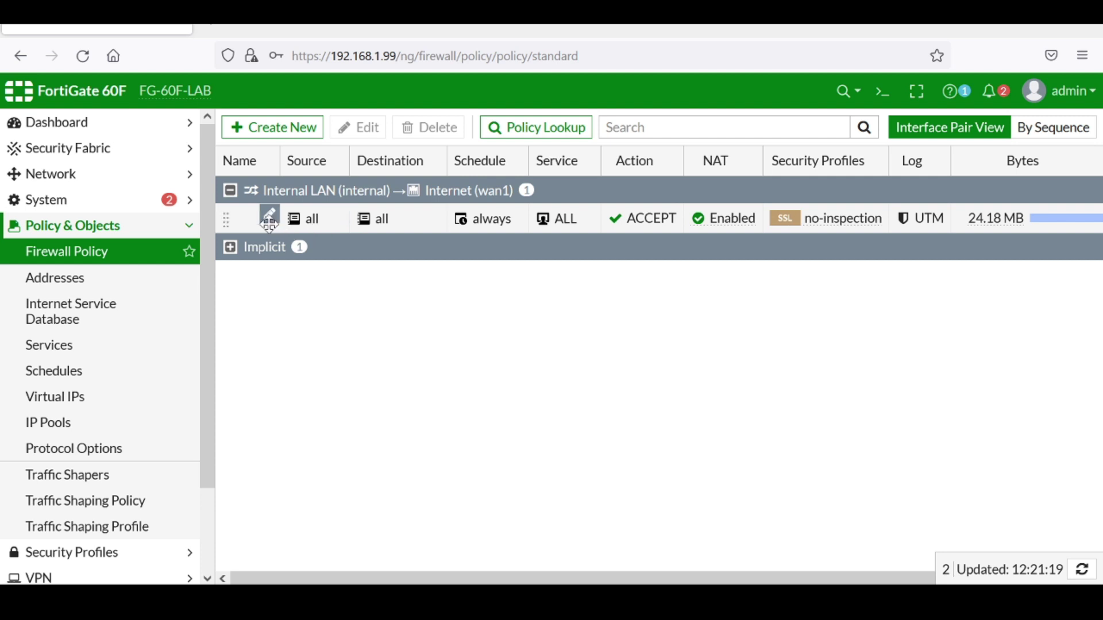
double_click(304, 227)
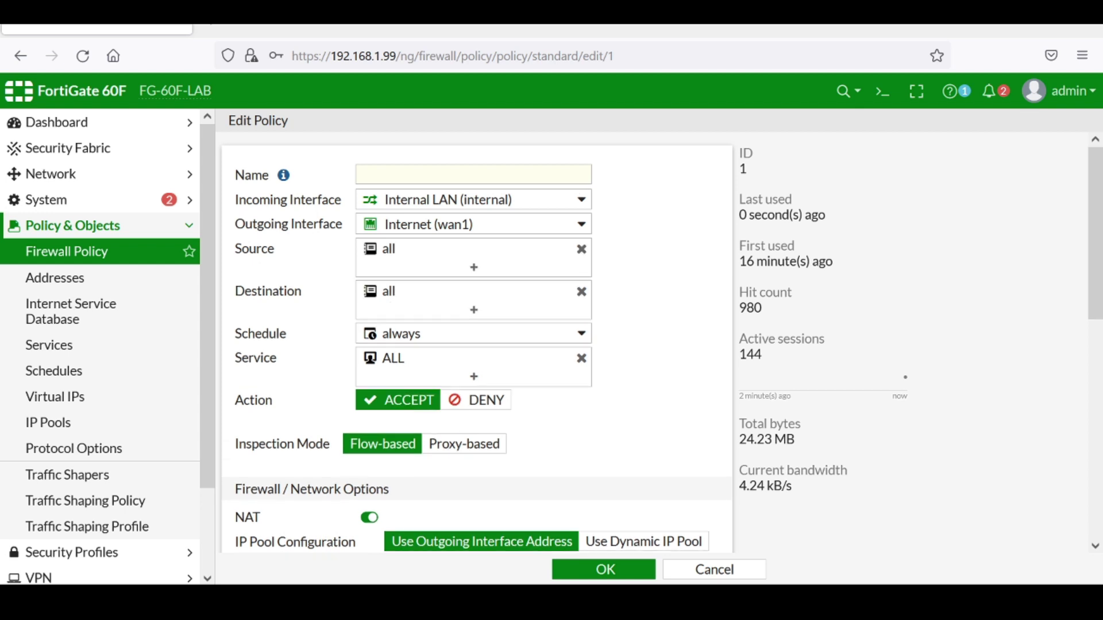
left_click(474, 174)
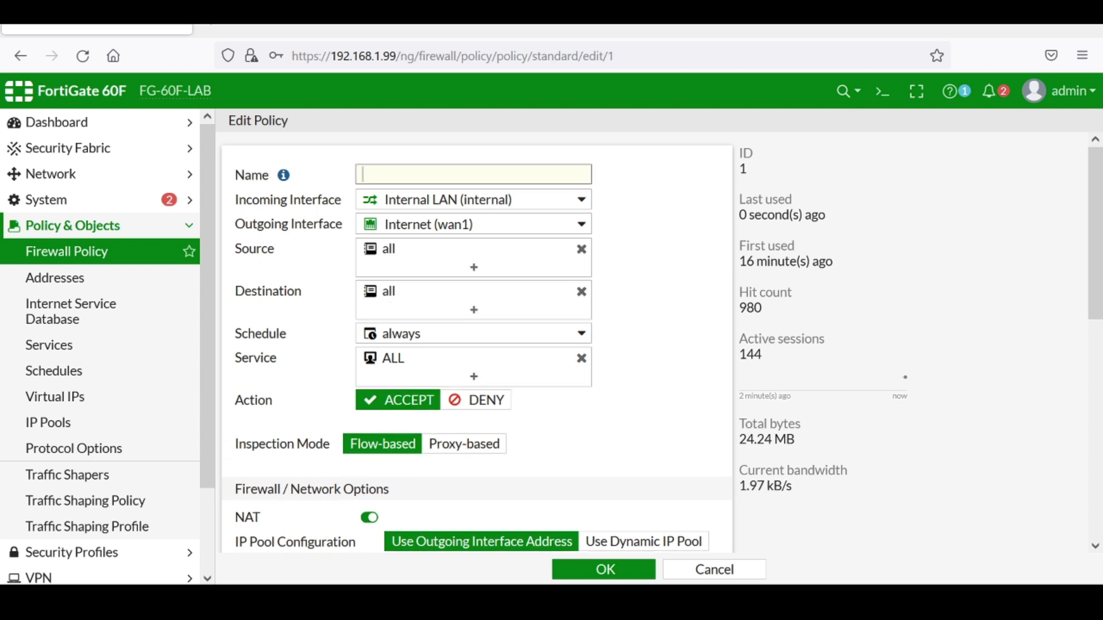
type("Defau")
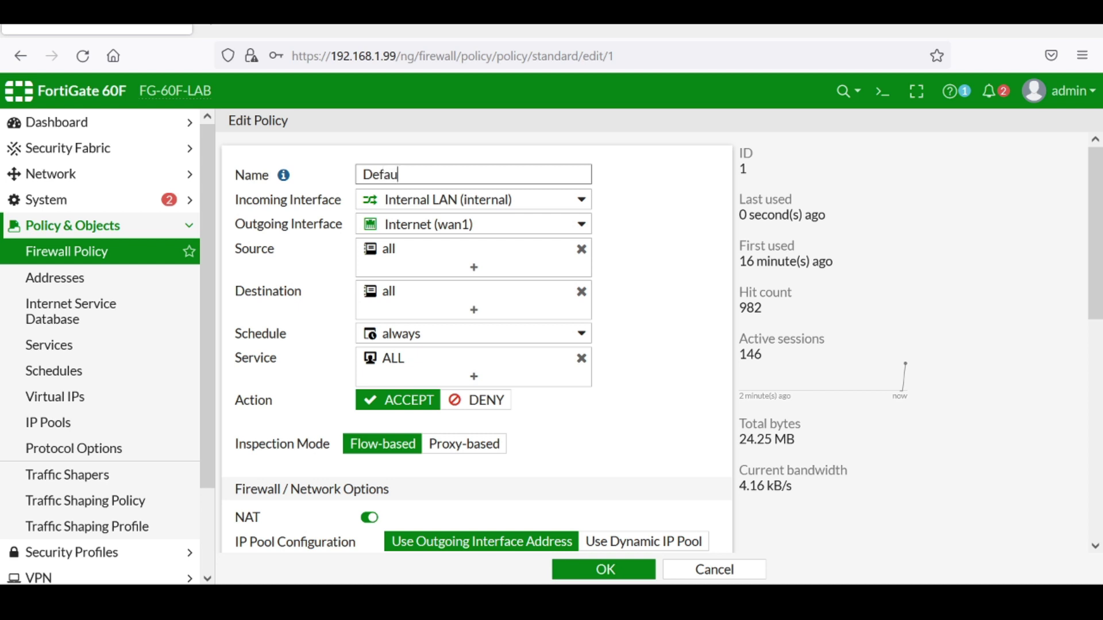
type("lt")
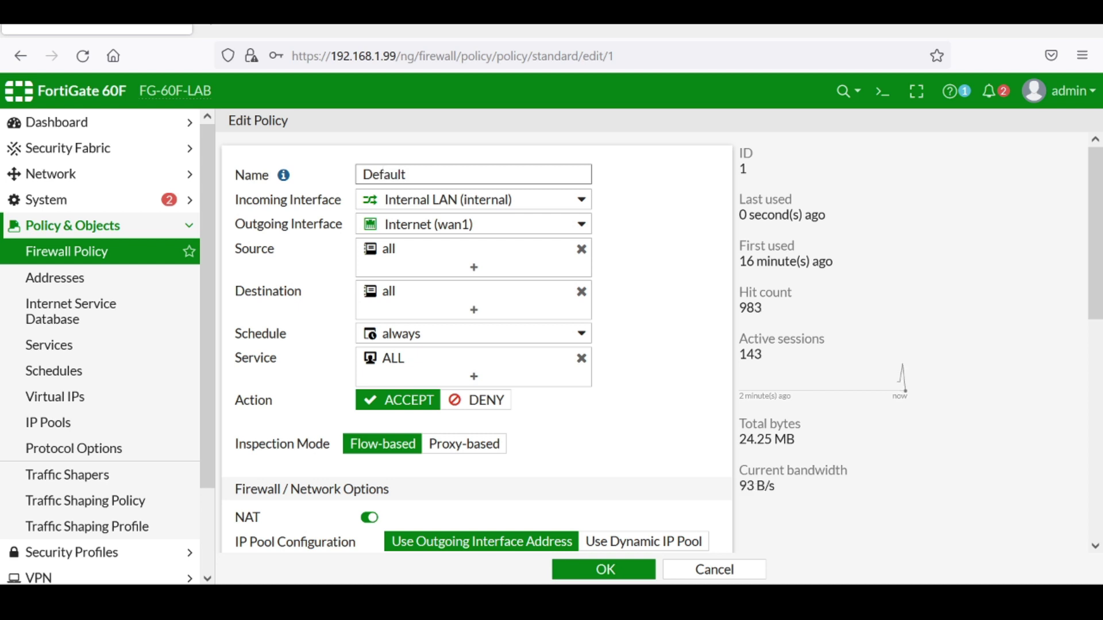
type("-Allow")
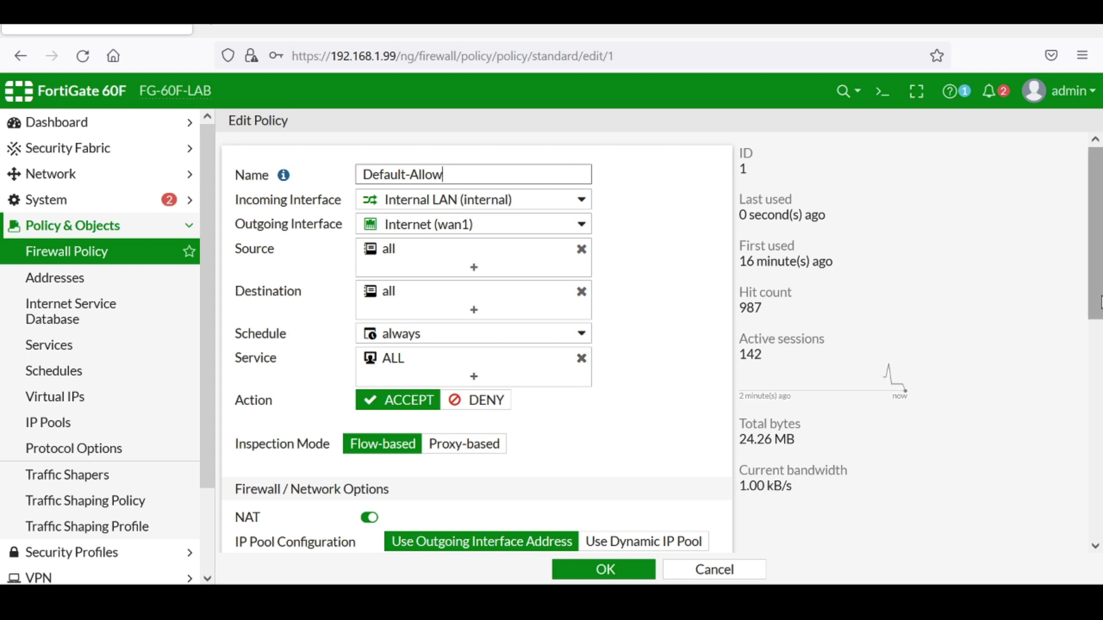
left_click_drag(1097, 303, 1097, 414)
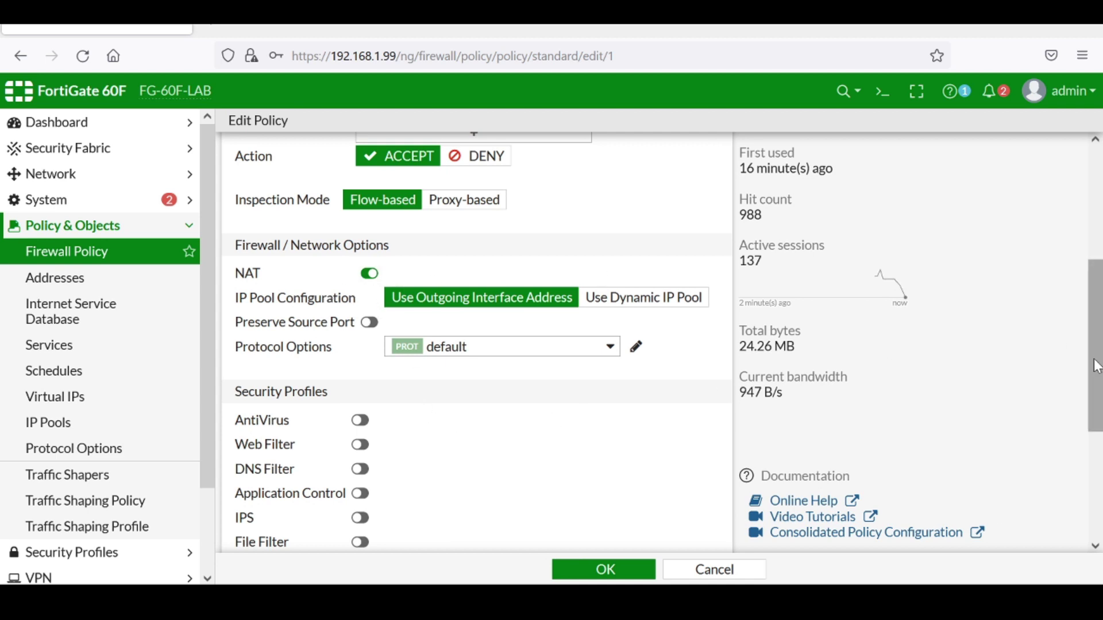
Step: Enable AntiVirus, Web Filter, DNS Filter, Application Control and IPS profiles, then save the policy
left_click_drag(1098, 366, 1098, 424)
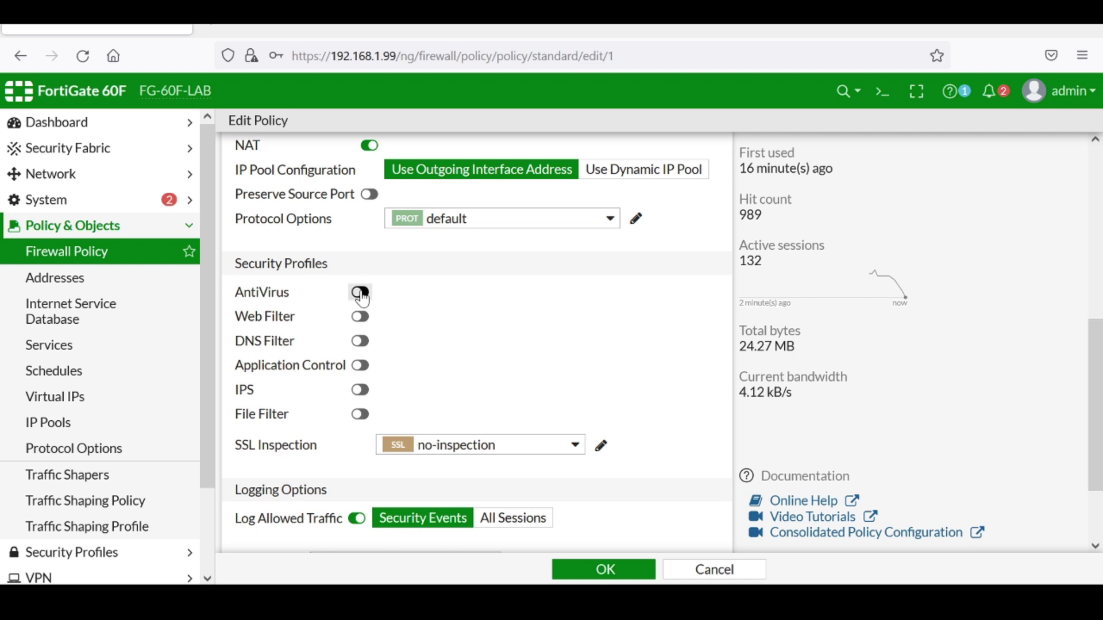
left_click(361, 295)
left_click(360, 317)
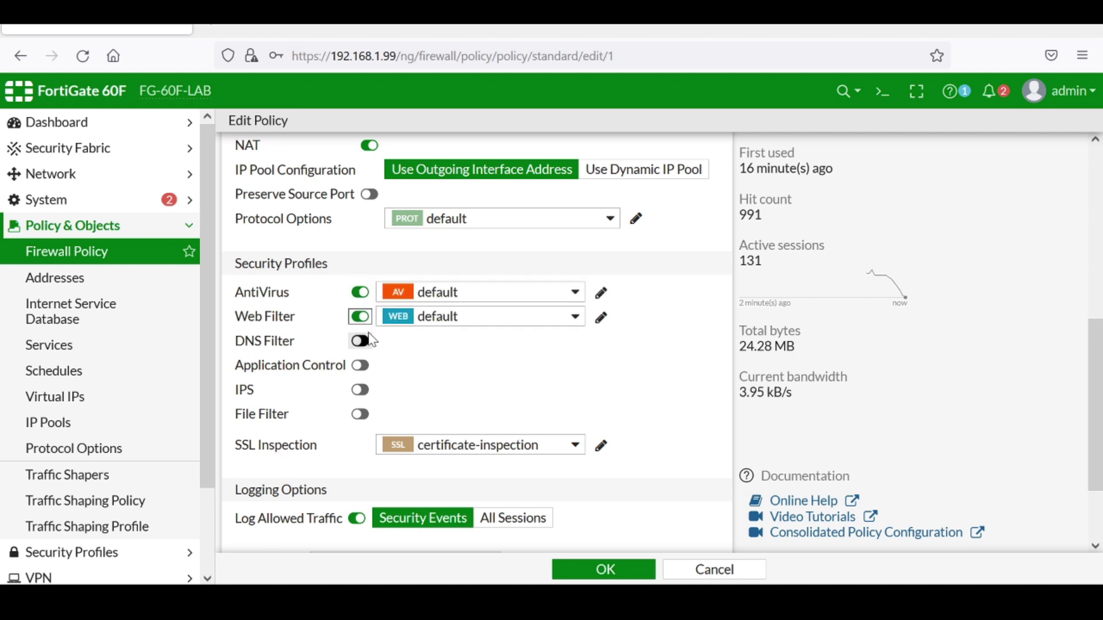
left_click(360, 342)
left_click(360, 366)
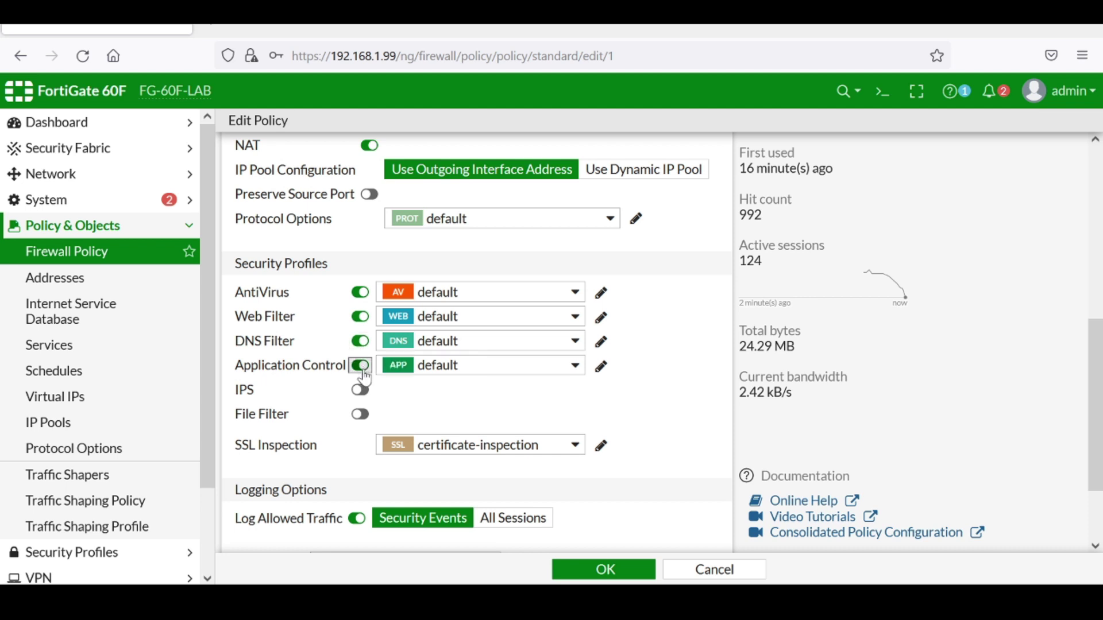
left_click(361, 390)
scroll(361, 402, "down", 2)
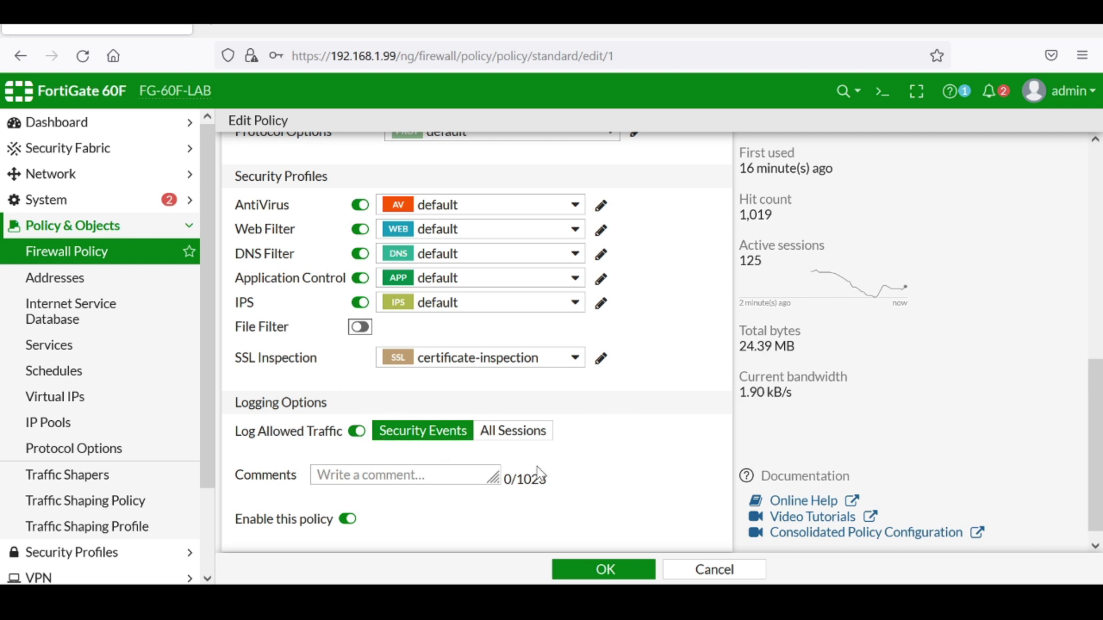
left_click(579, 574)
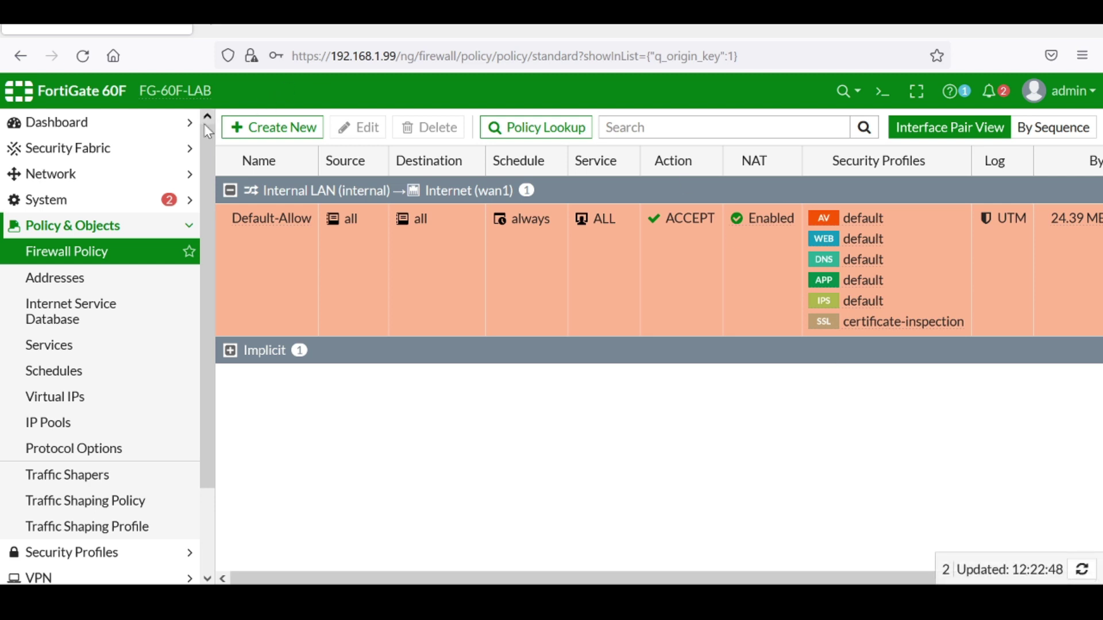
Step: Switch from the firewall policy list to the Dashboard Status page
left_click(119, 127)
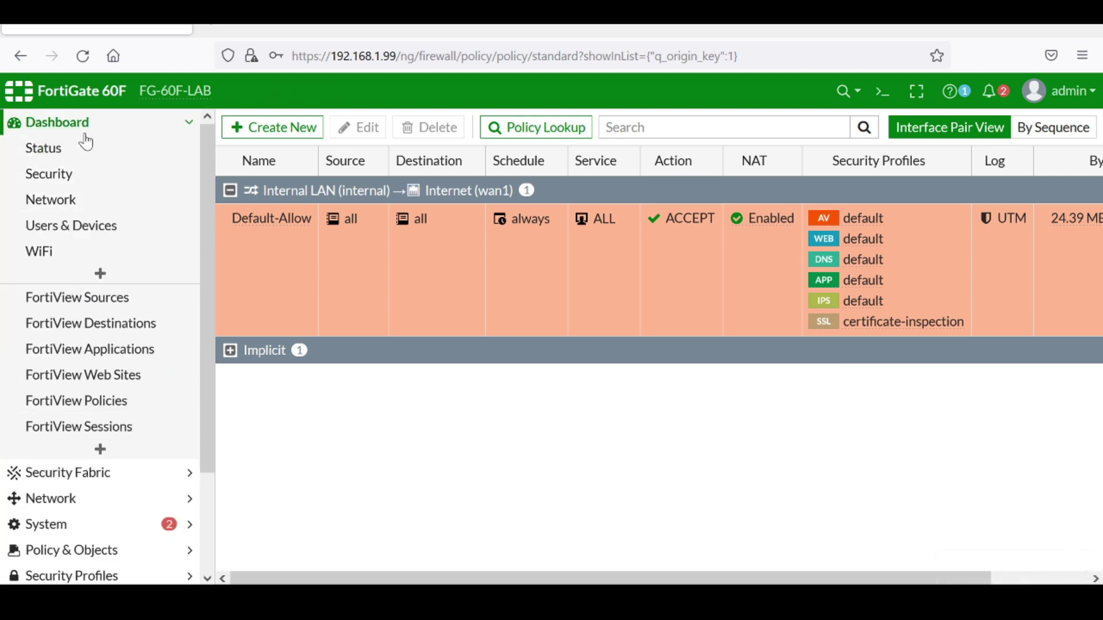
left_click(70, 149)
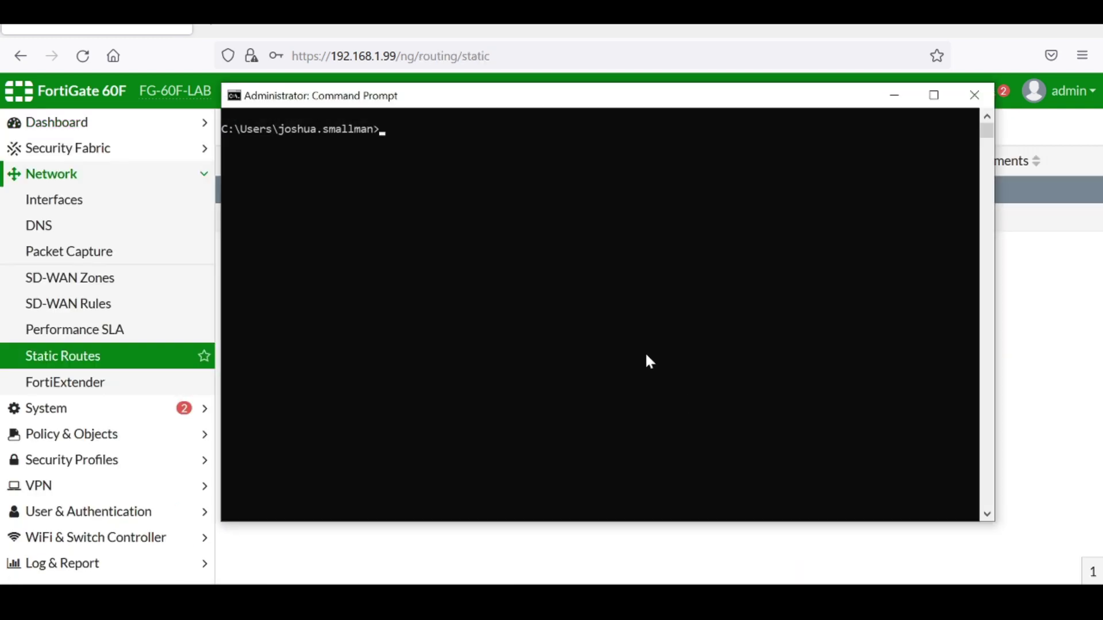
Step: Rerun ping 8.8.8.8 in the Command Prompt, now getting replies, and minimize it
left_click(647, 355)
type("ping 8.8.8.")
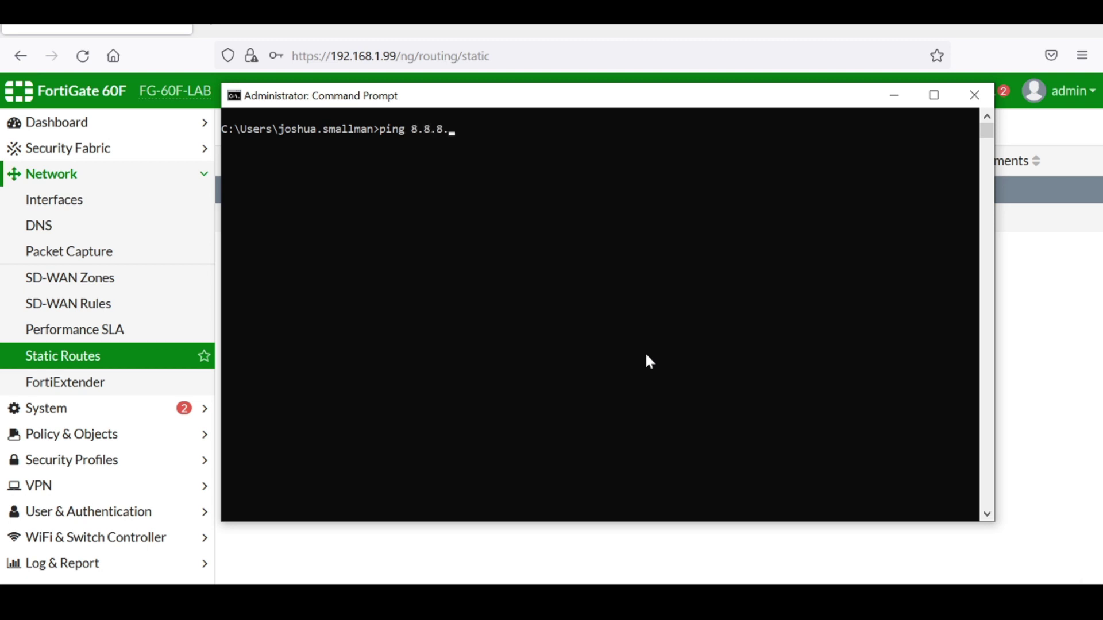
type("8")
key("Return")
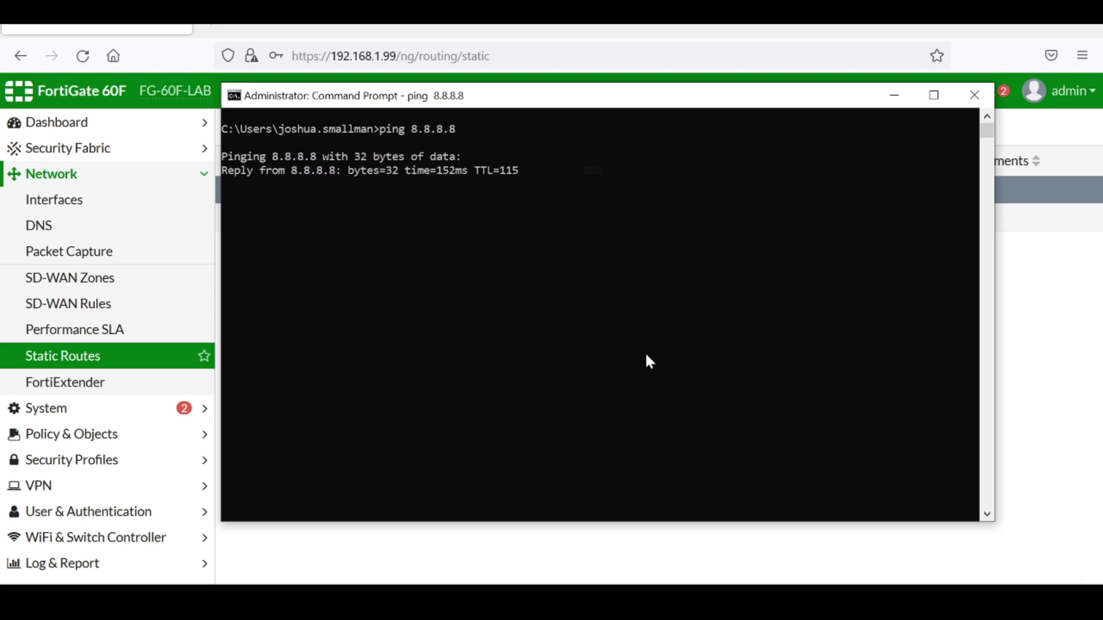
left_click(895, 107)
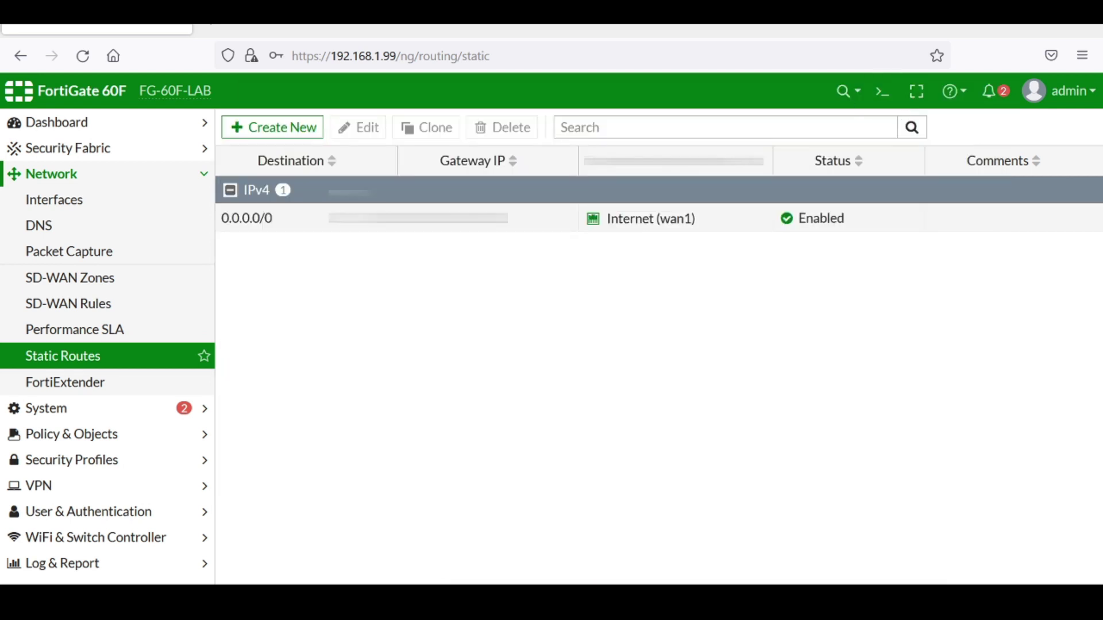
left_click(212, 29)
Step: Load youtube in the new tab to confirm browsing works, then close that tab
type("youtube.com")
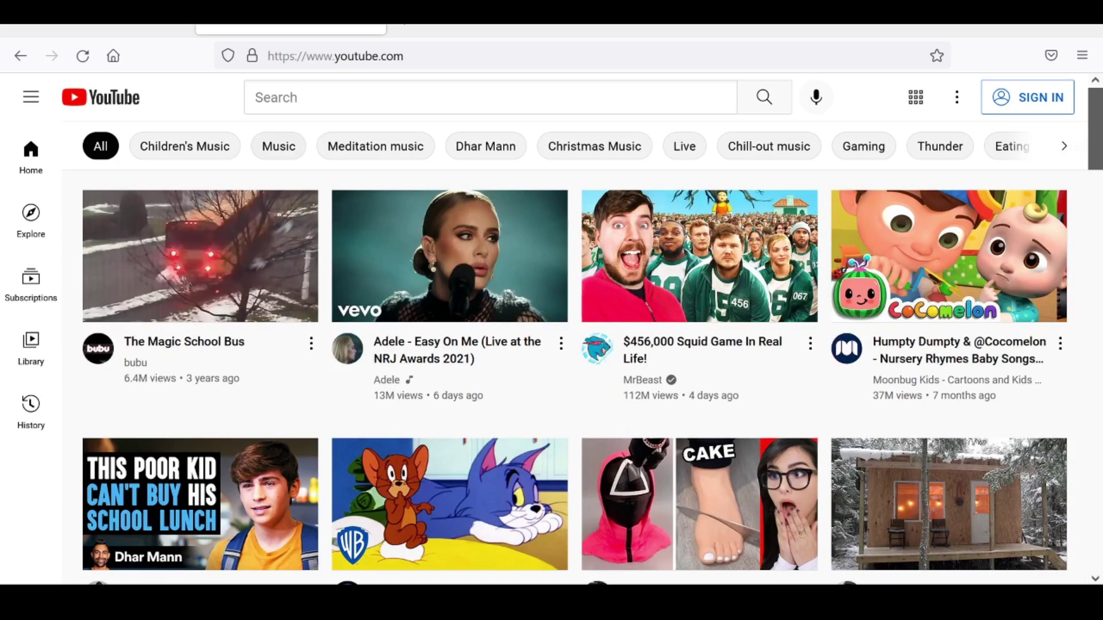
key("ctrl+w")
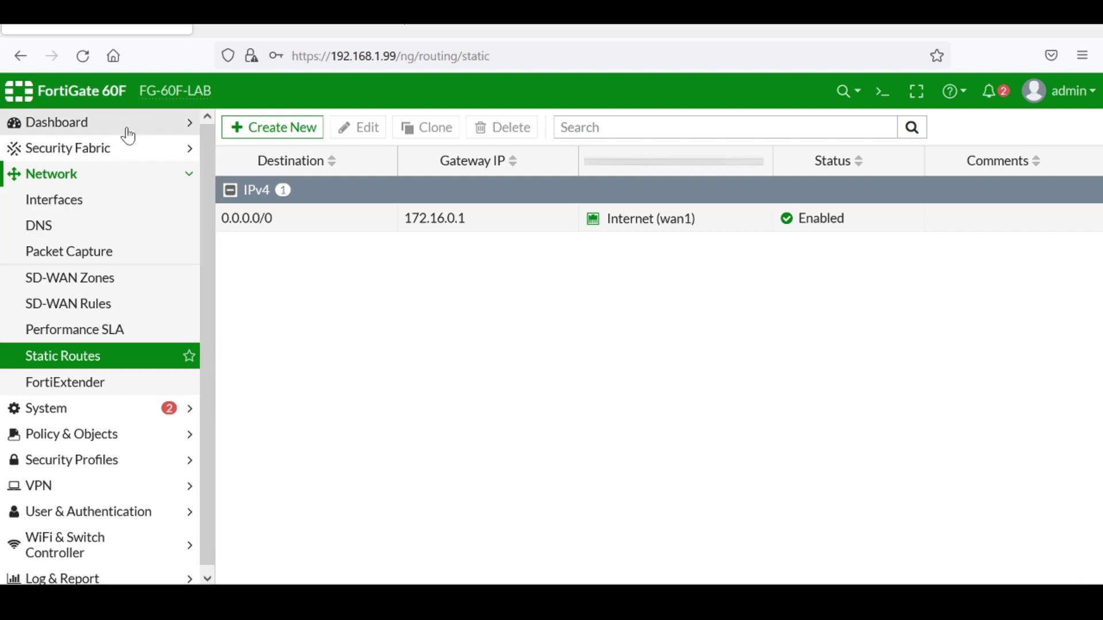
Step: Show the Dashboard Status page with System Information, Licenses and FortiGate Cloud widgets
left_click(104, 127)
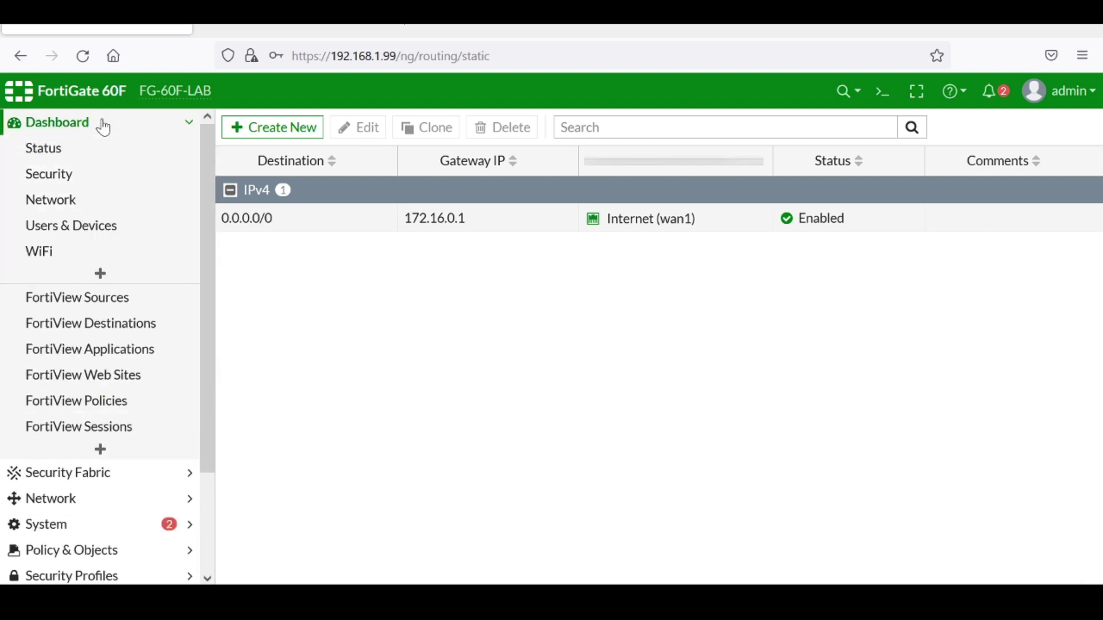
left_click(63, 147)
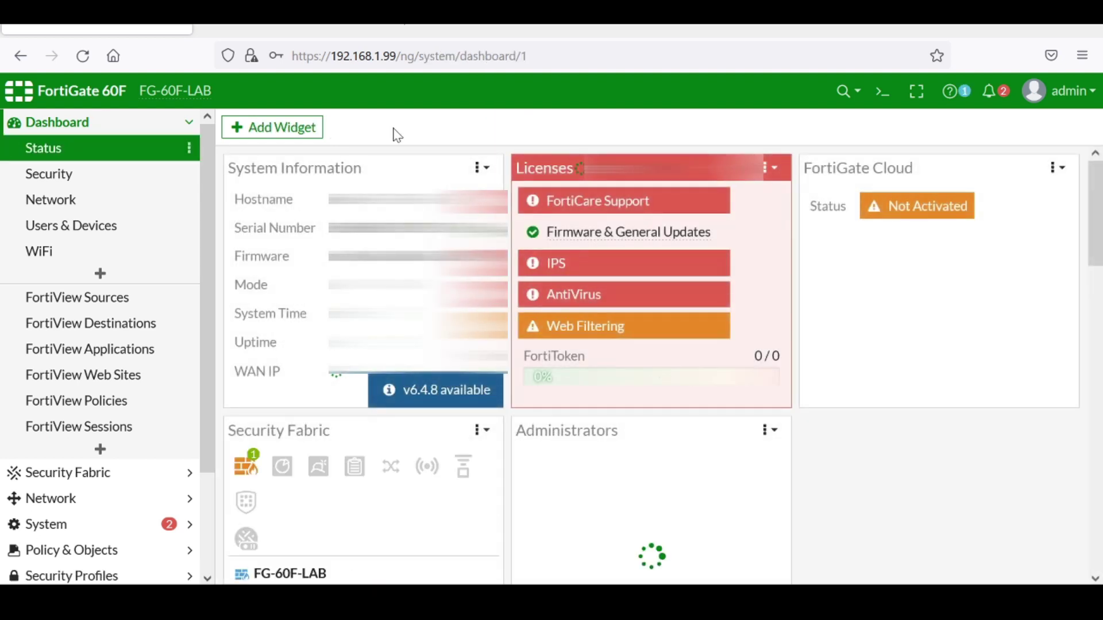